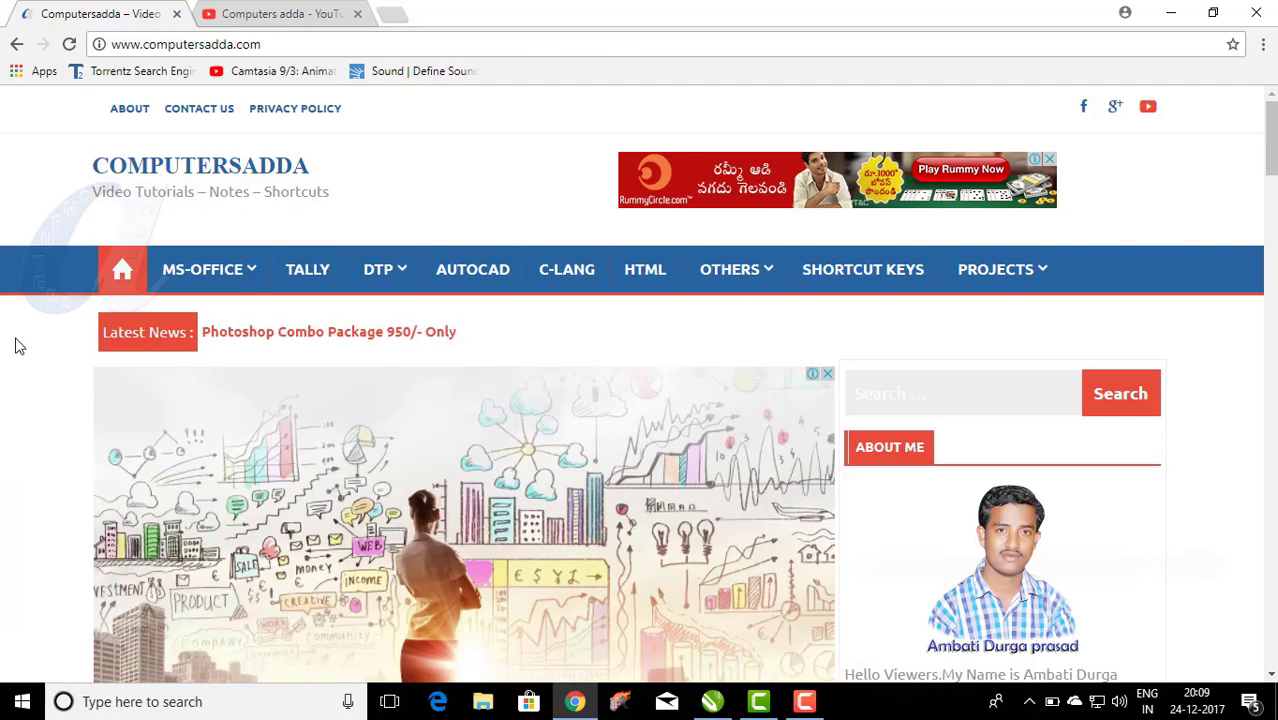
Switch Chrome to the second tab, the Computers adda YouTube channel.
left_click(198, 10)
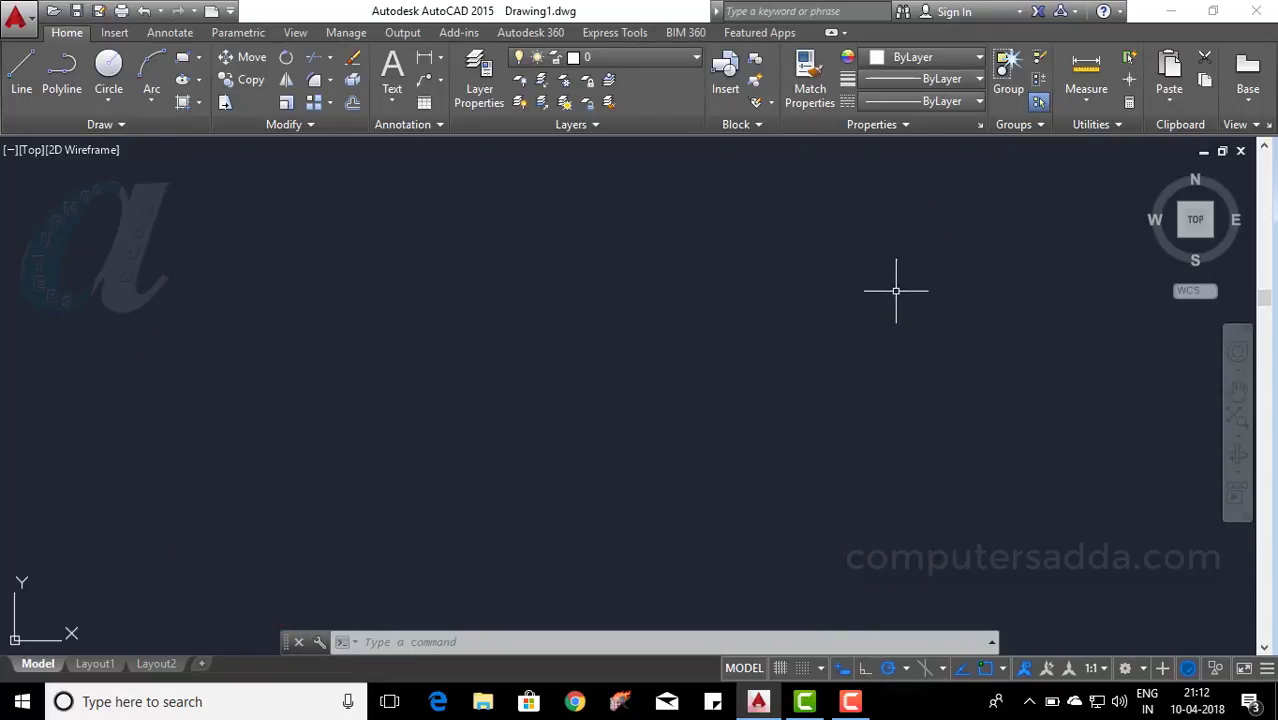
left_click(332, 80)
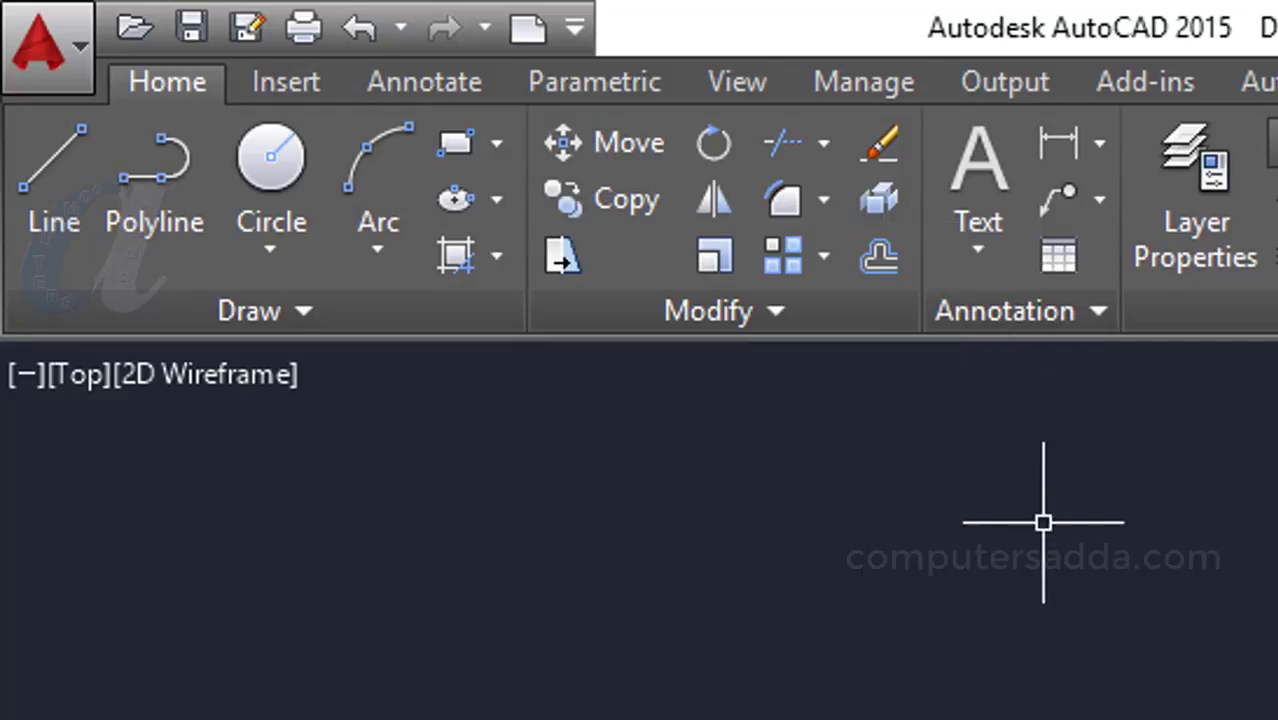
left_click(300, 313)
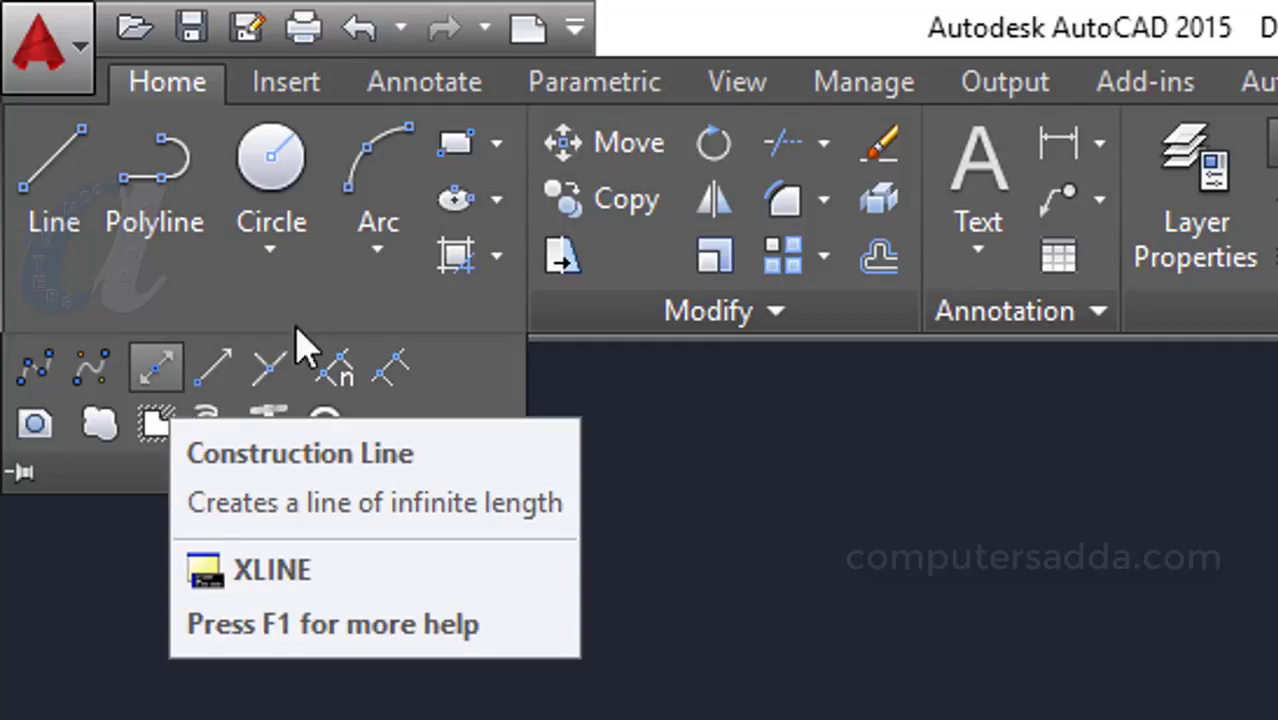
left_click(498, 259)
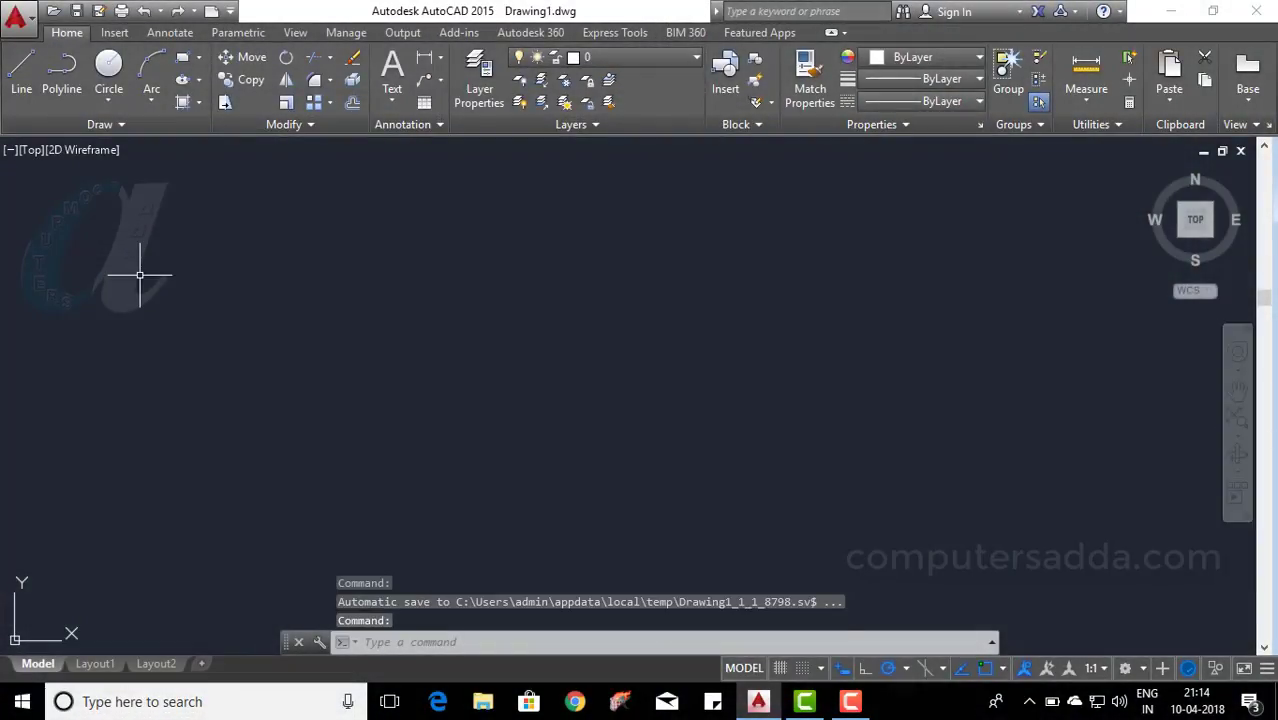
Draw a vertical construction line on the left side of the drawing.
left_click(119, 127)
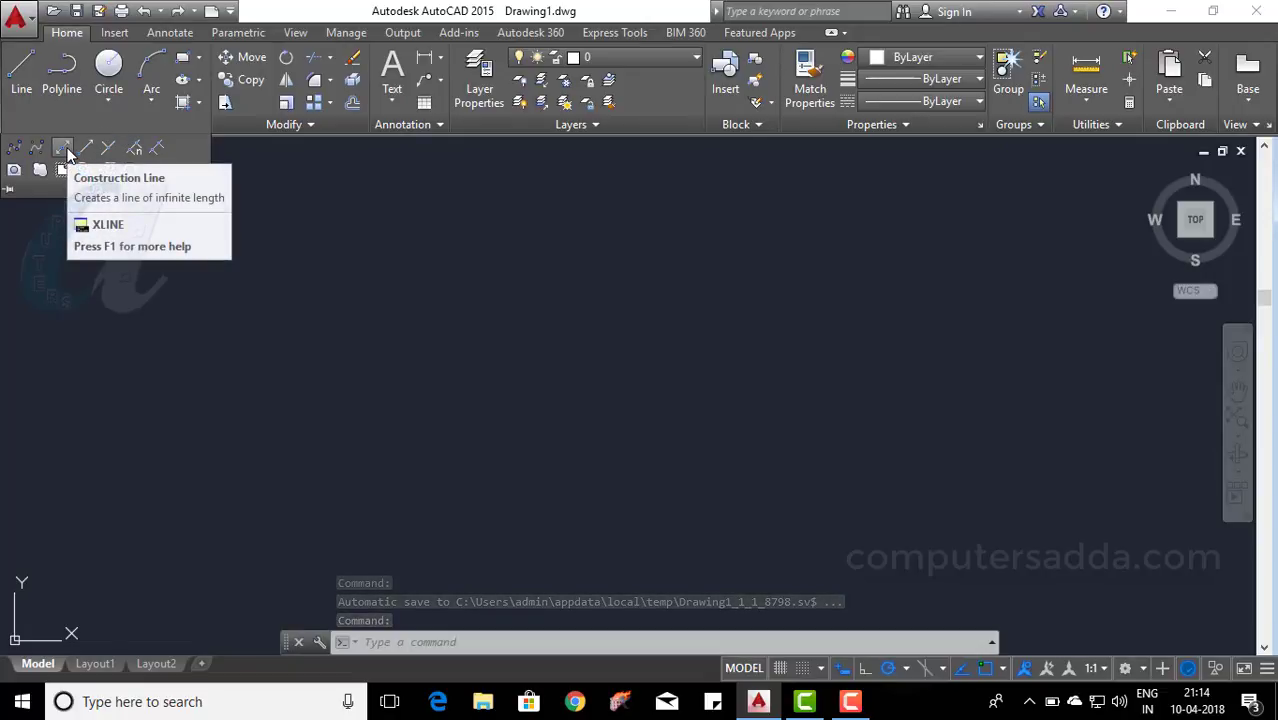
left_click(66, 150)
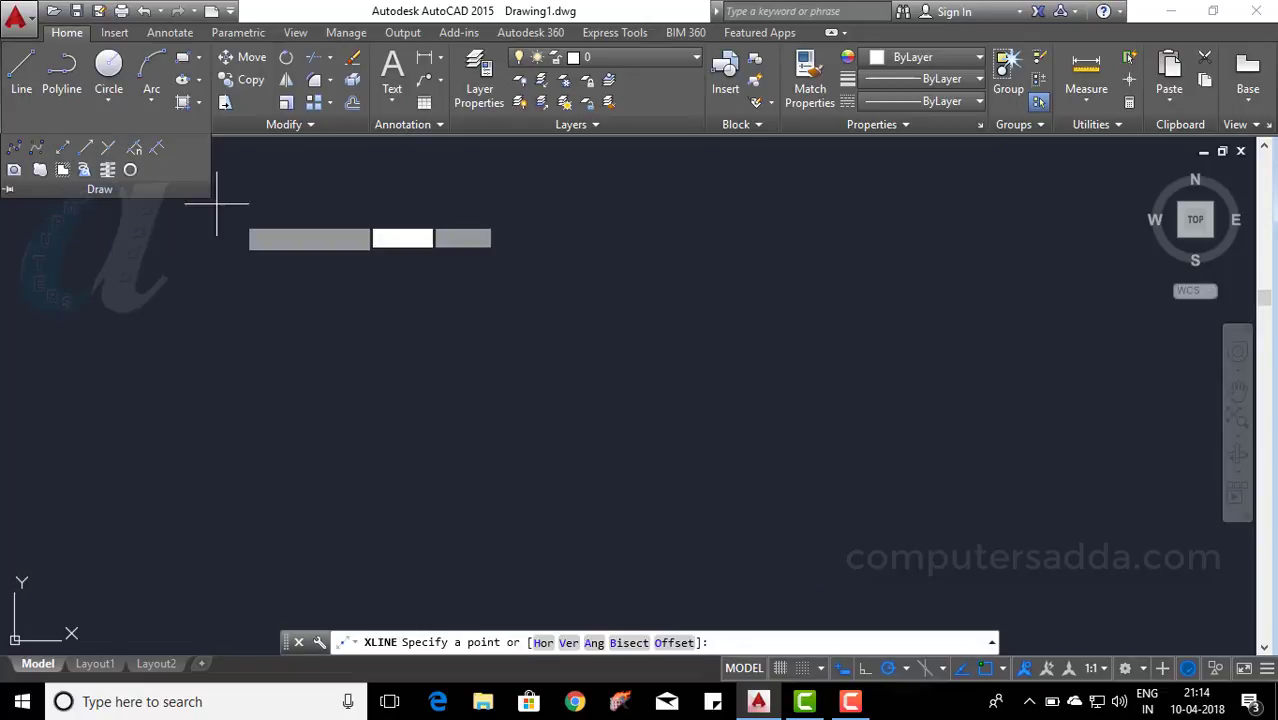
left_click(272, 396)
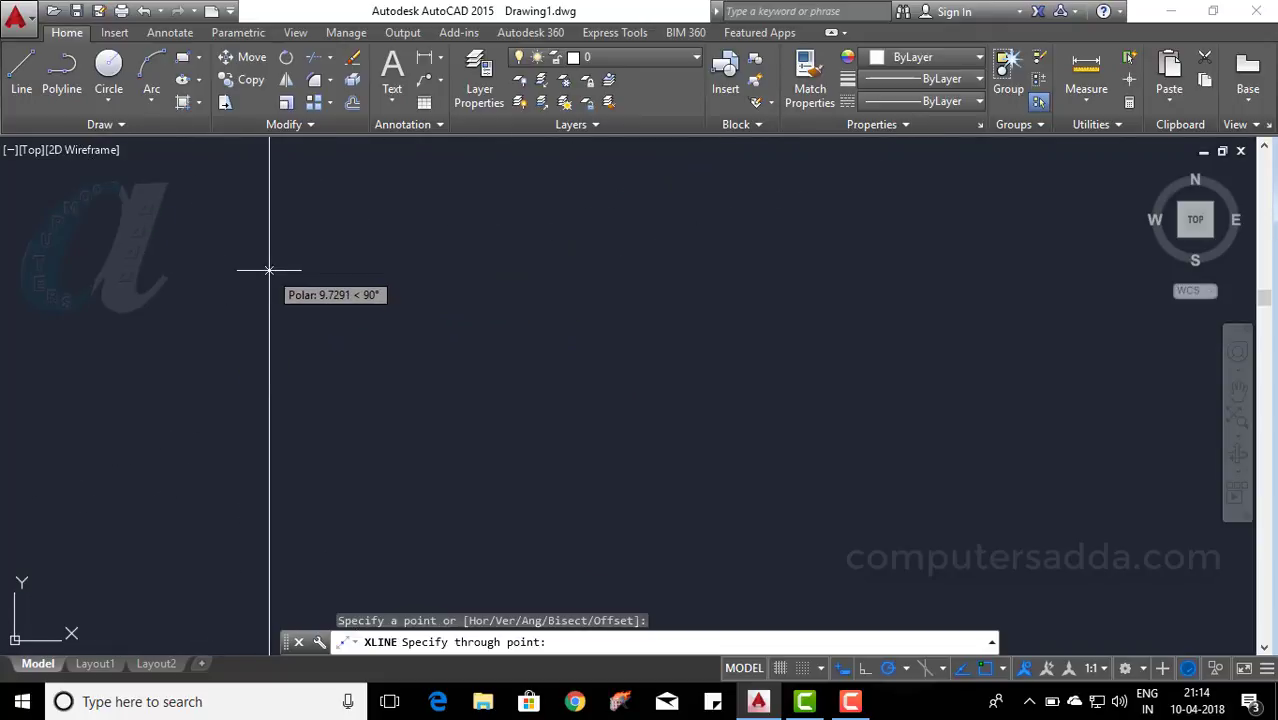
left_click(269, 270)
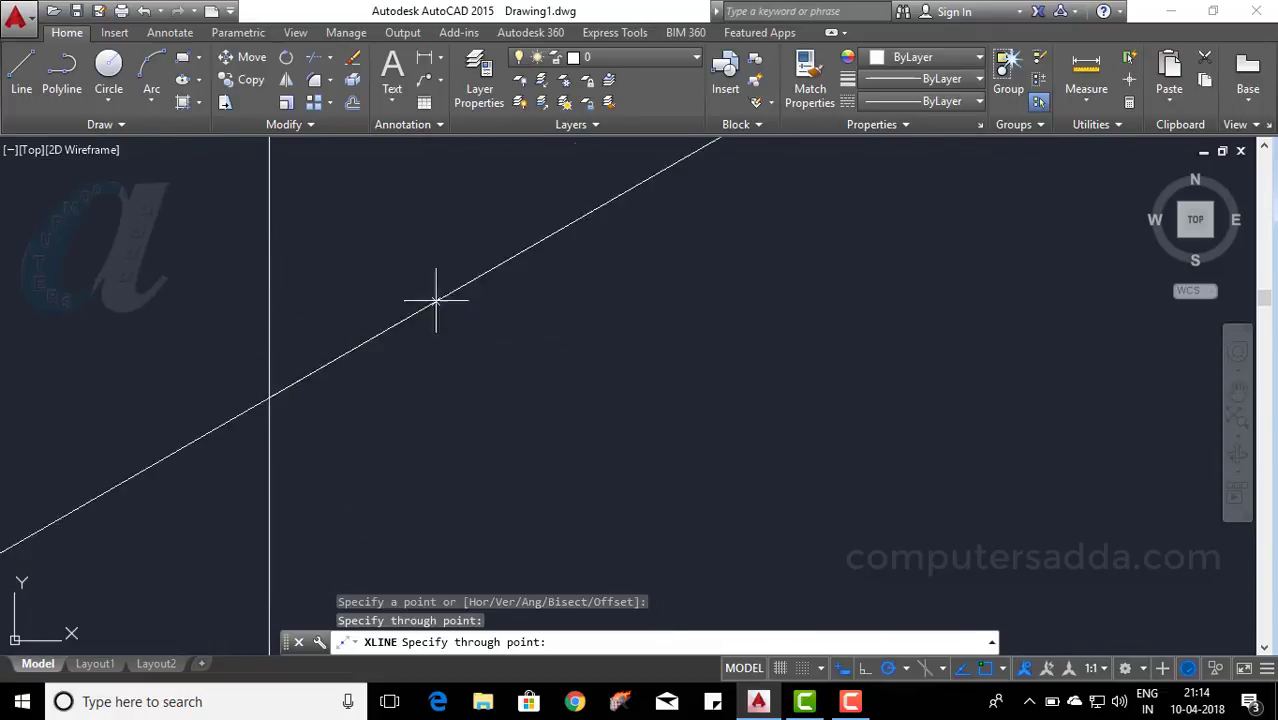
key("Escape")
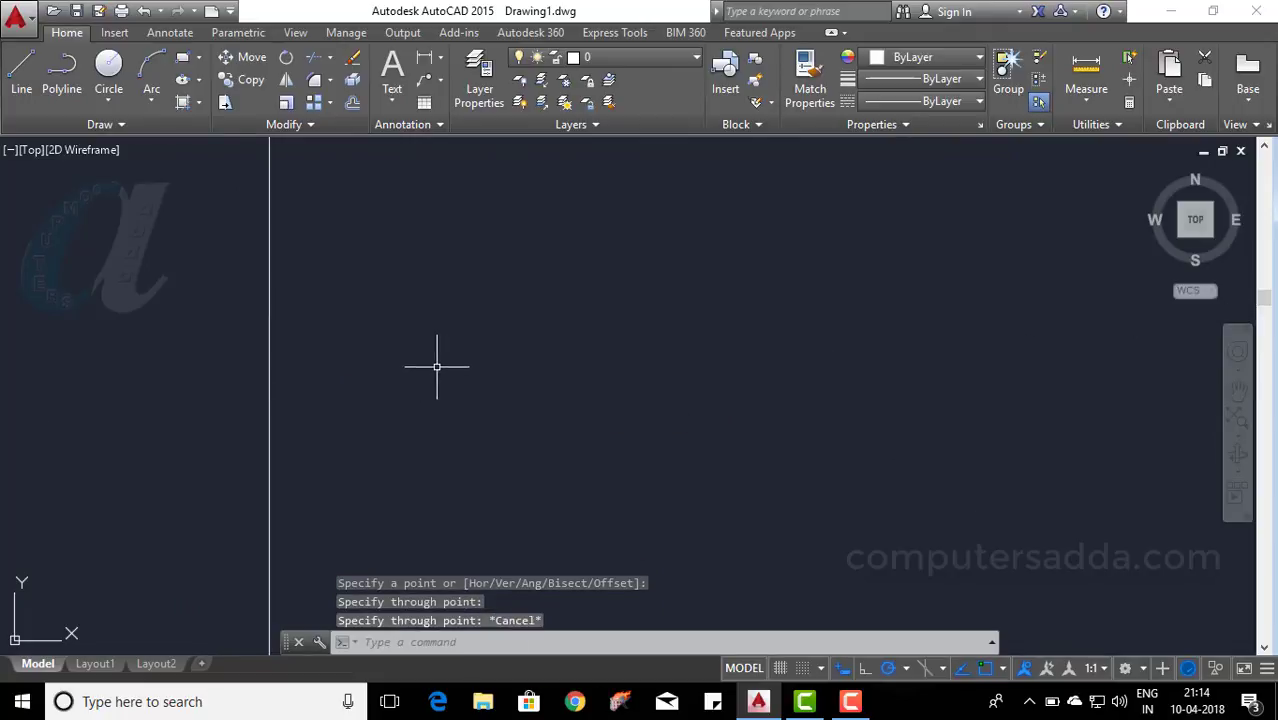
Zoom the view in and out, then start a second construction line.
scroll(415, 366, "down", 5)
scroll(416, 366, "up", 5)
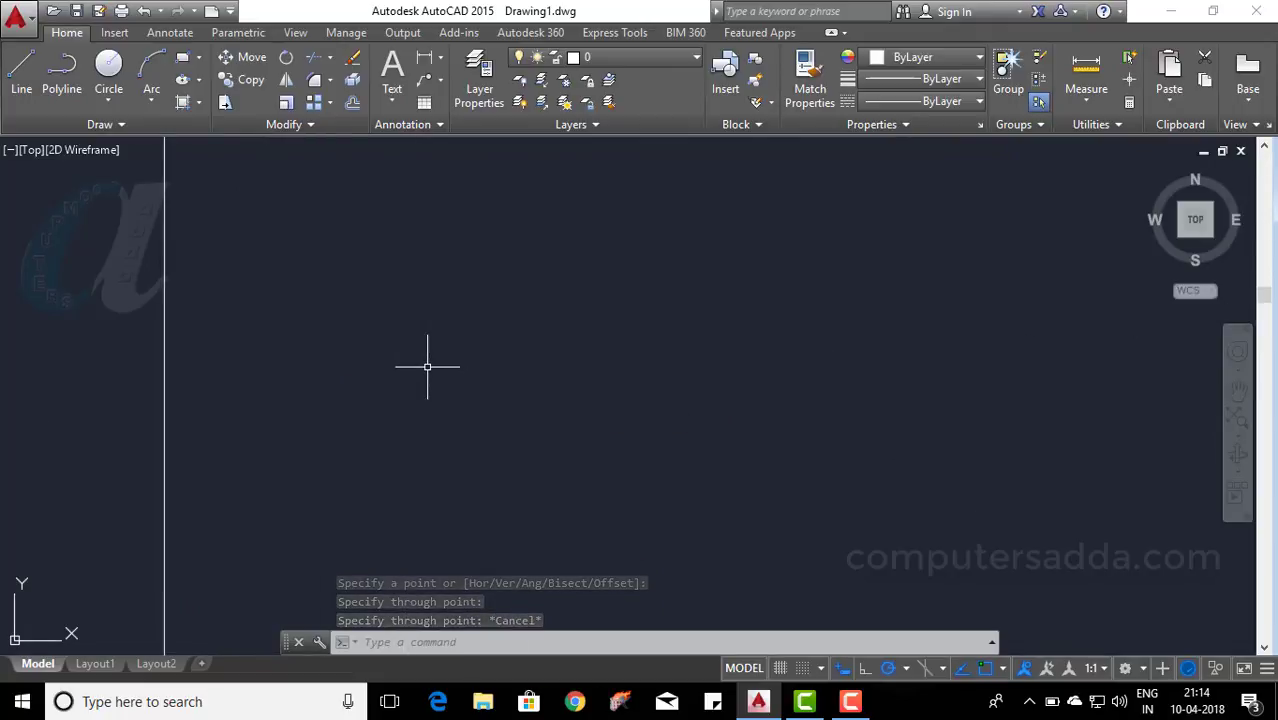
scroll(428, 366, "down", 5)
scroll(427, 366, "down", 5)
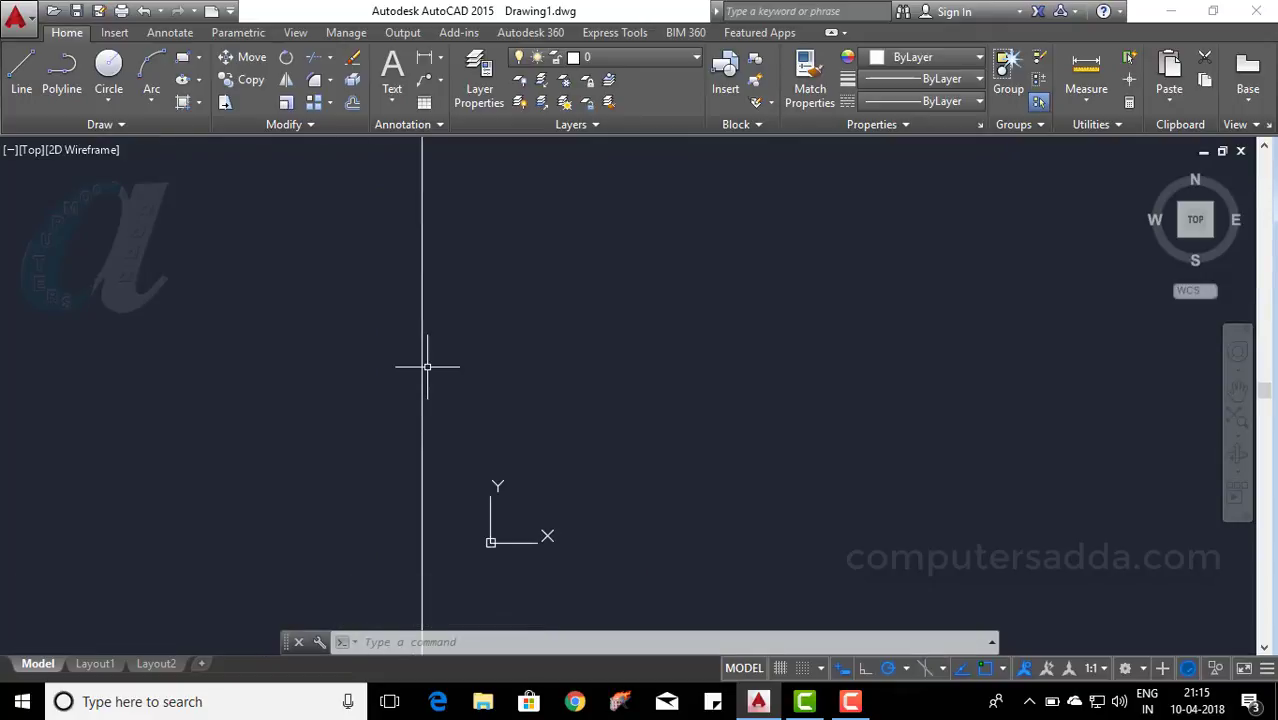
scroll(450, 400, "up", 5)
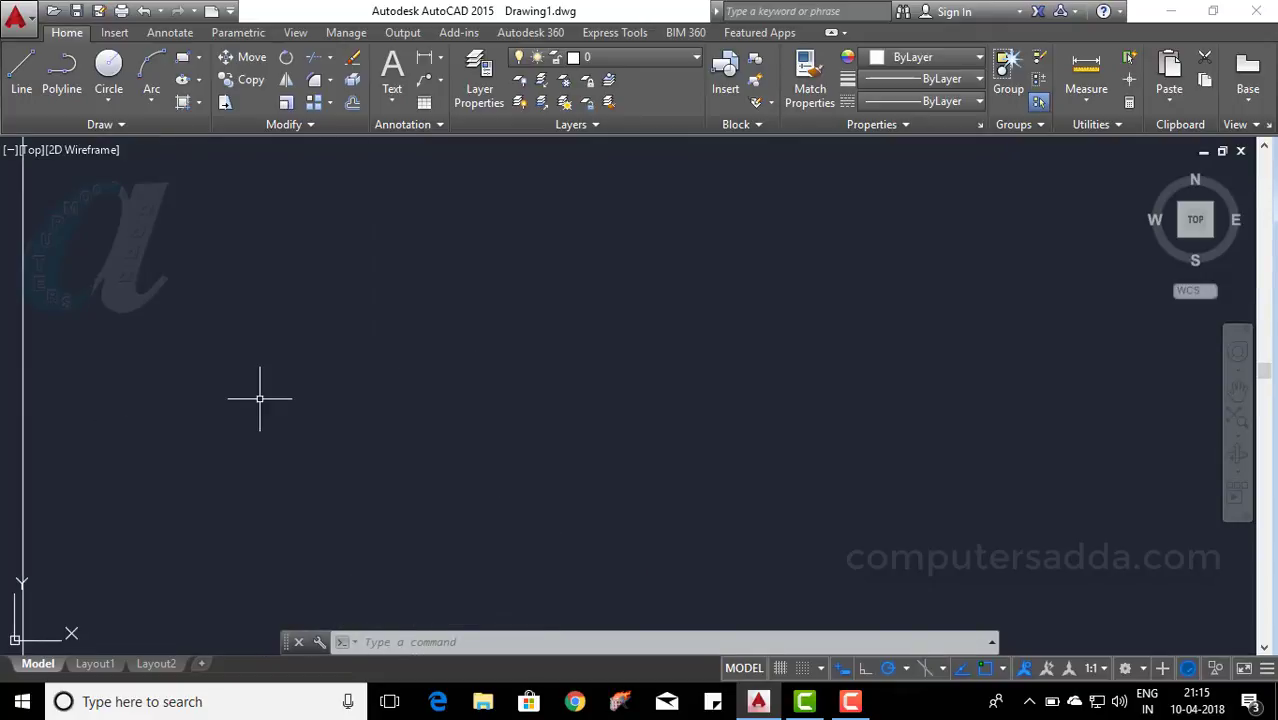
scroll(450, 400, "down", 5)
scroll(531, 406, "up", 2)
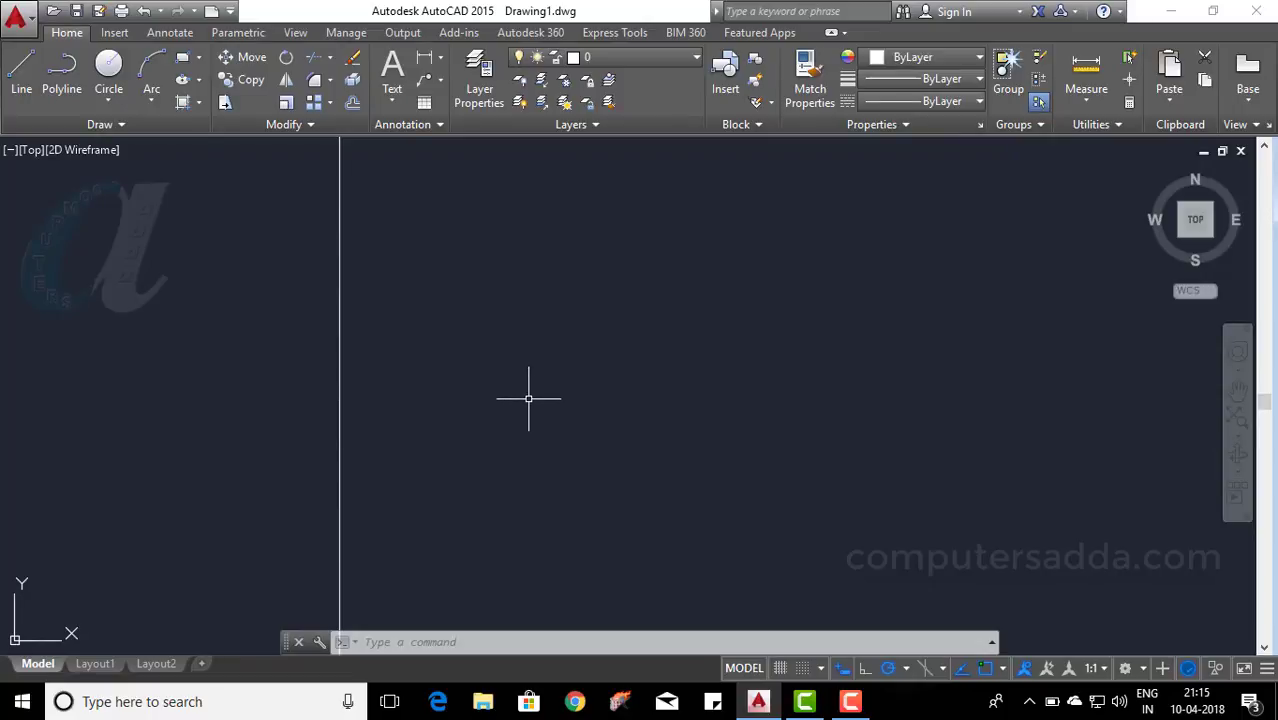
left_click(121, 123)
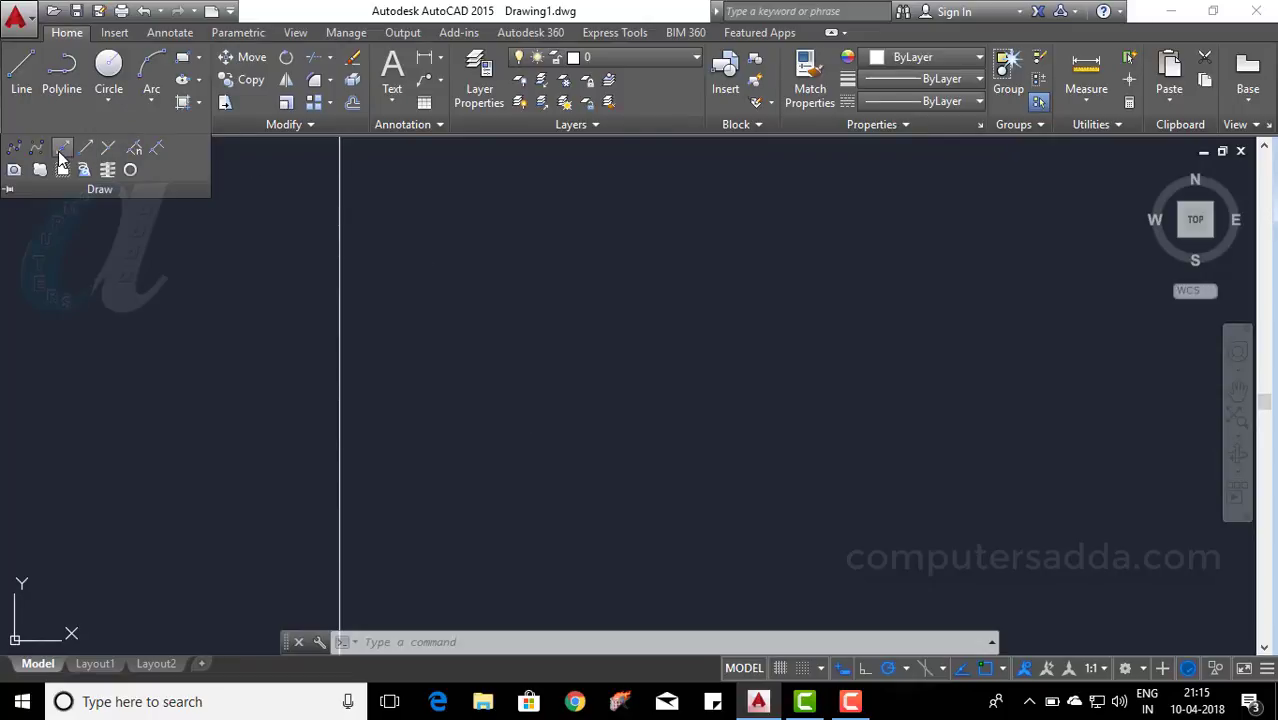
left_click(62, 150)
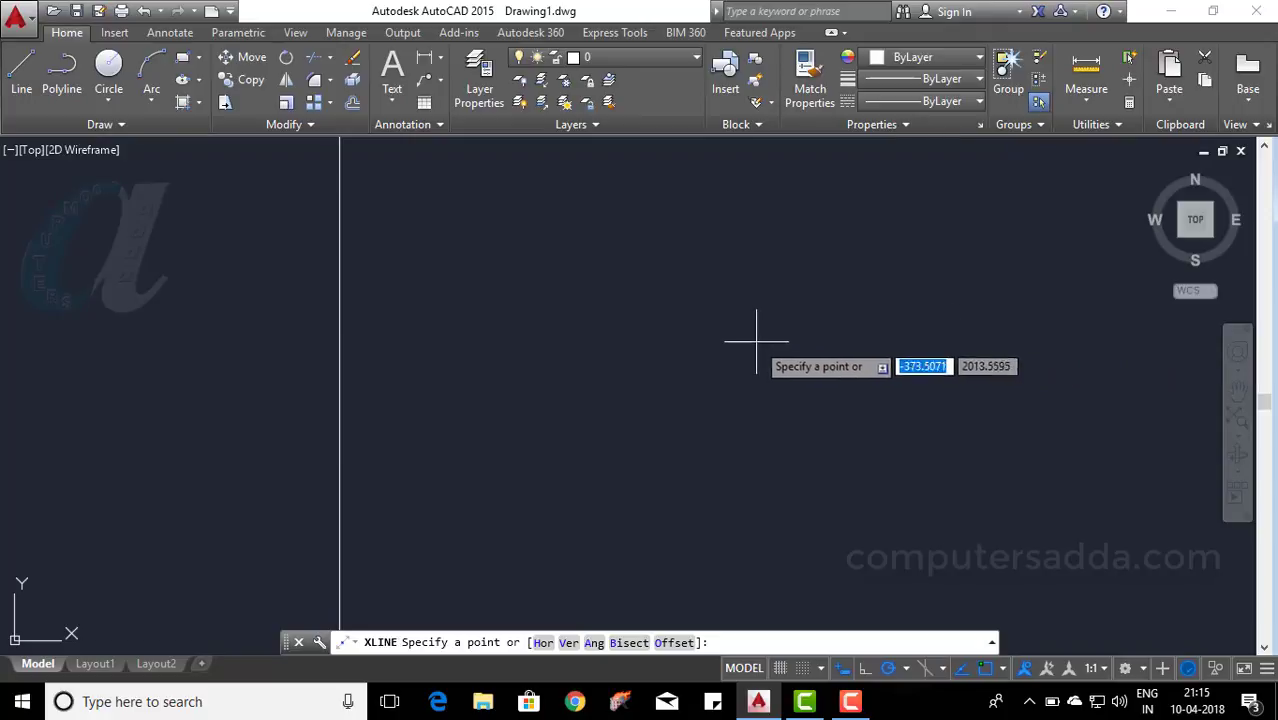
key("Escape")
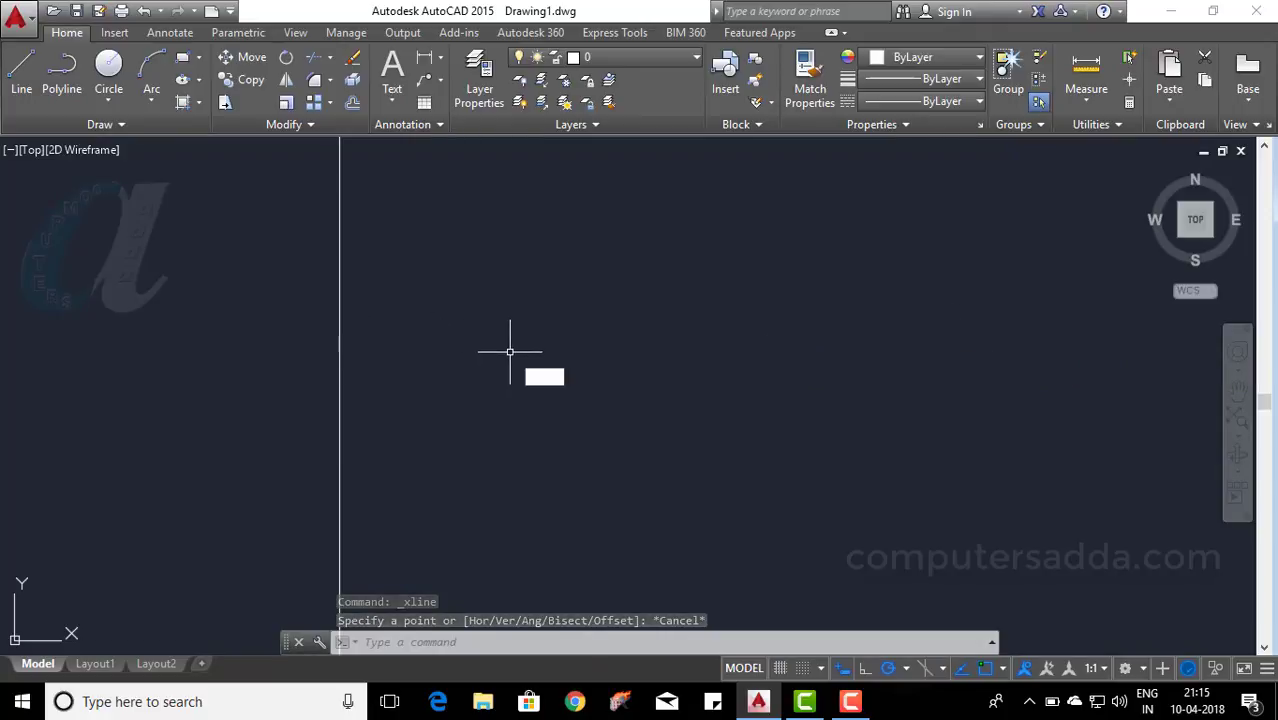
type("ct o")
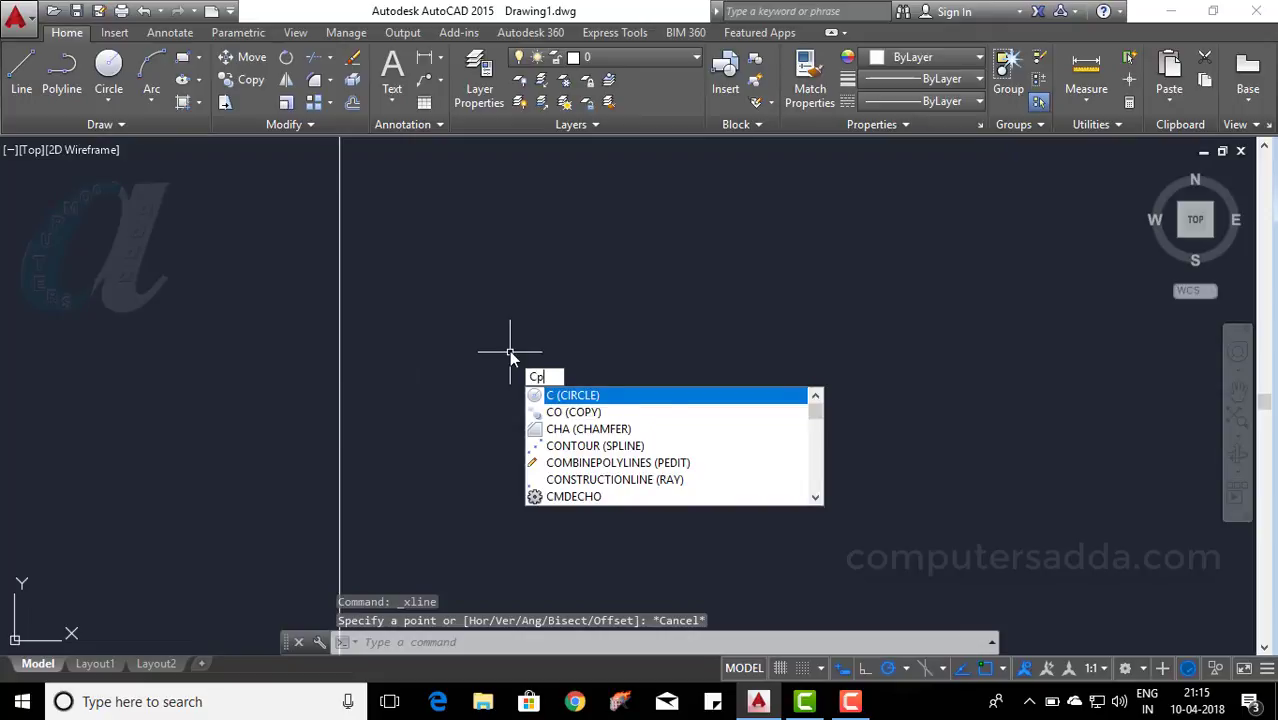
key("Return")
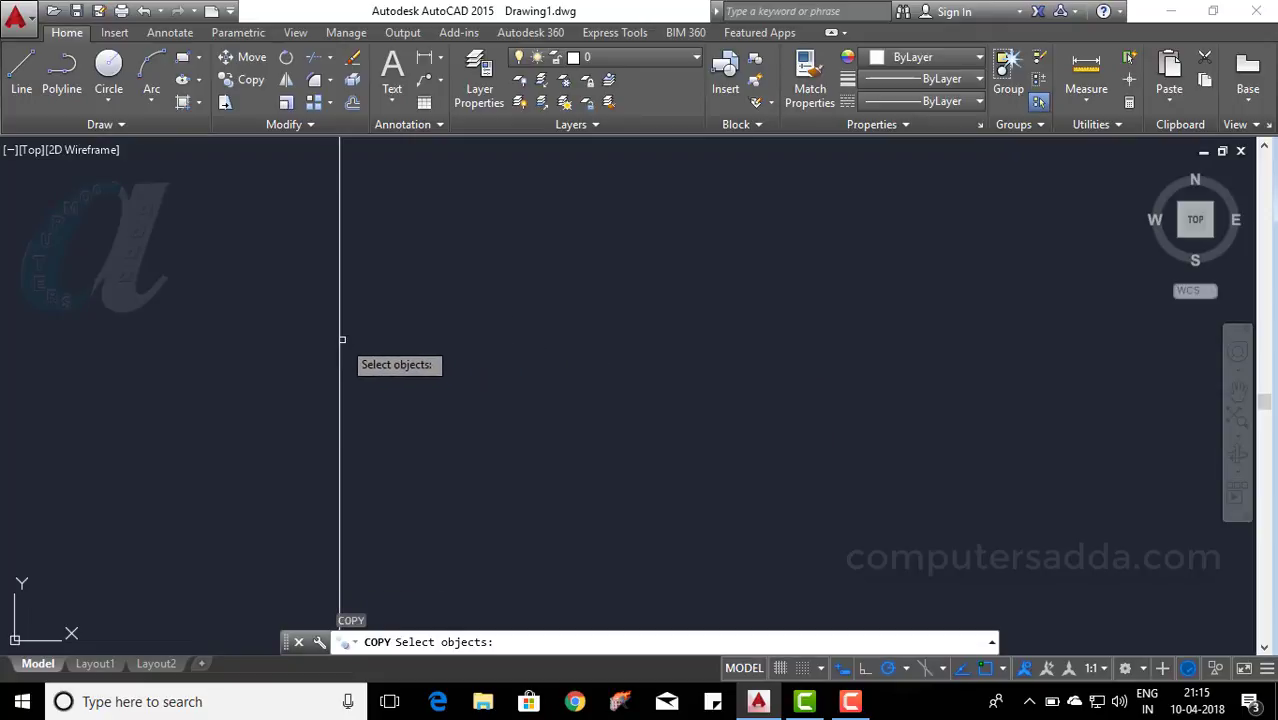
left_click(342, 340)
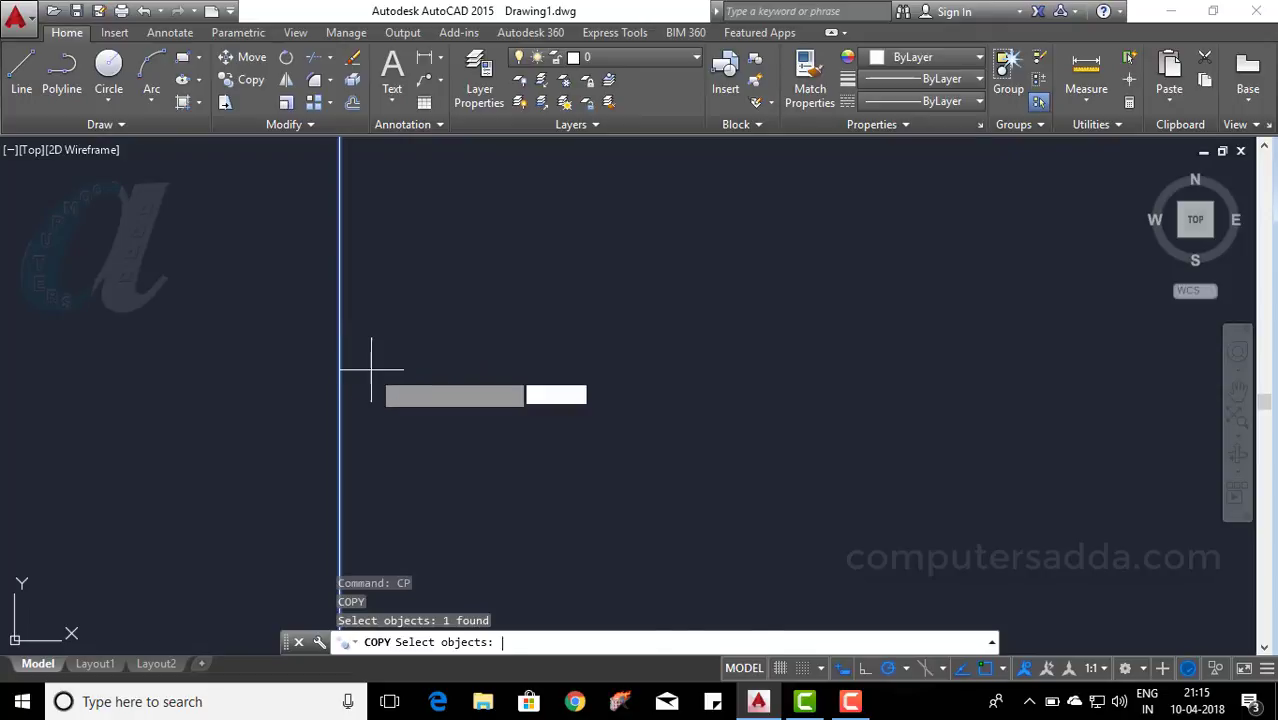
key("Return")
left_click(340, 369)
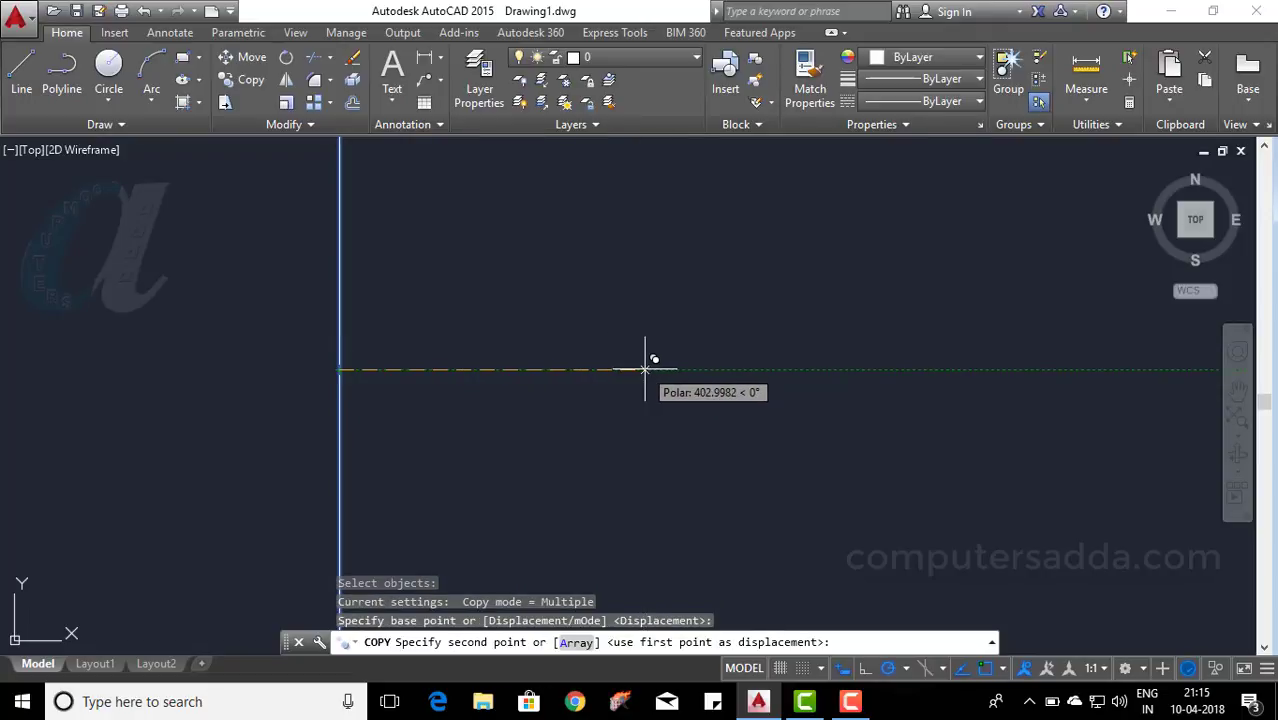
type("500")
key("Return")
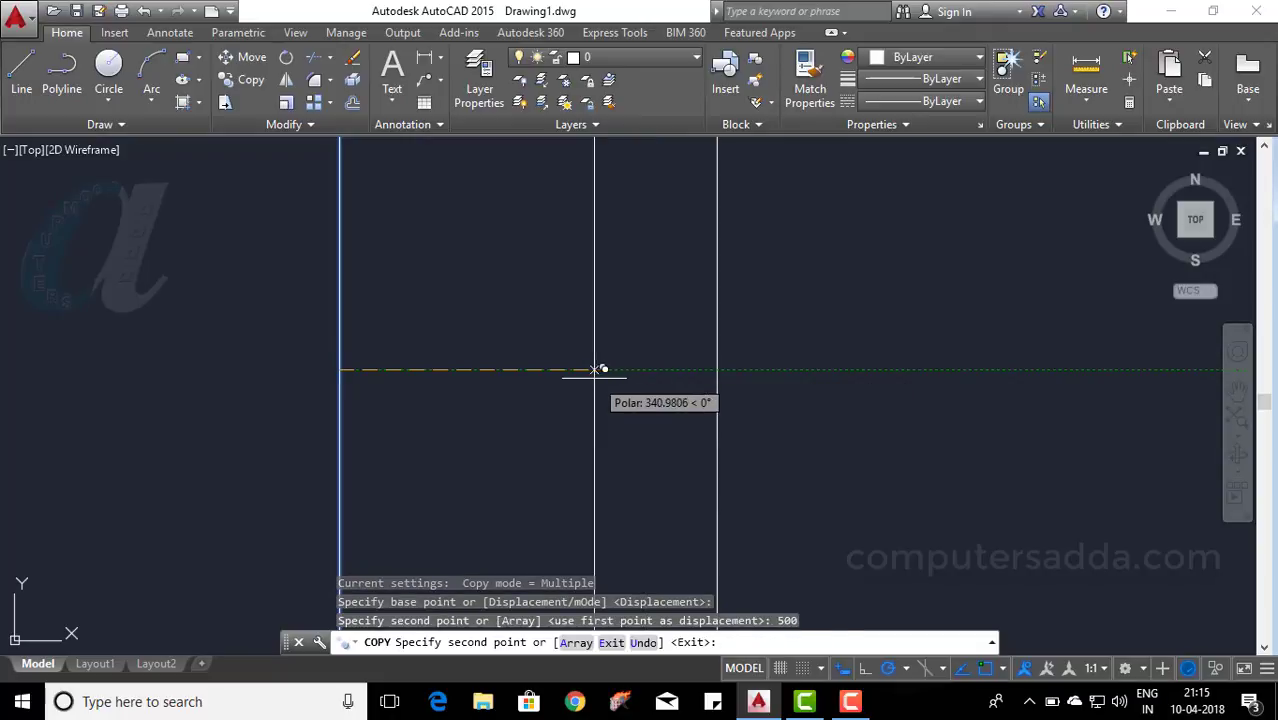
key("Return")
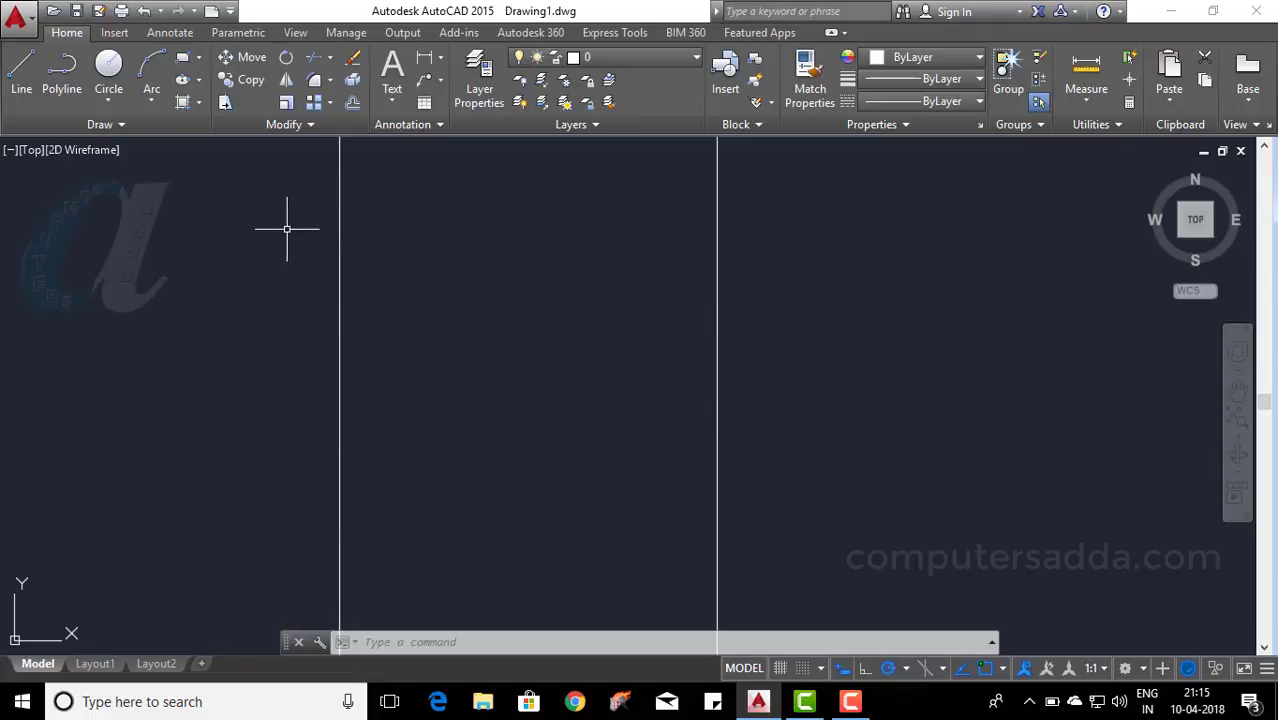
left_click(717, 331)
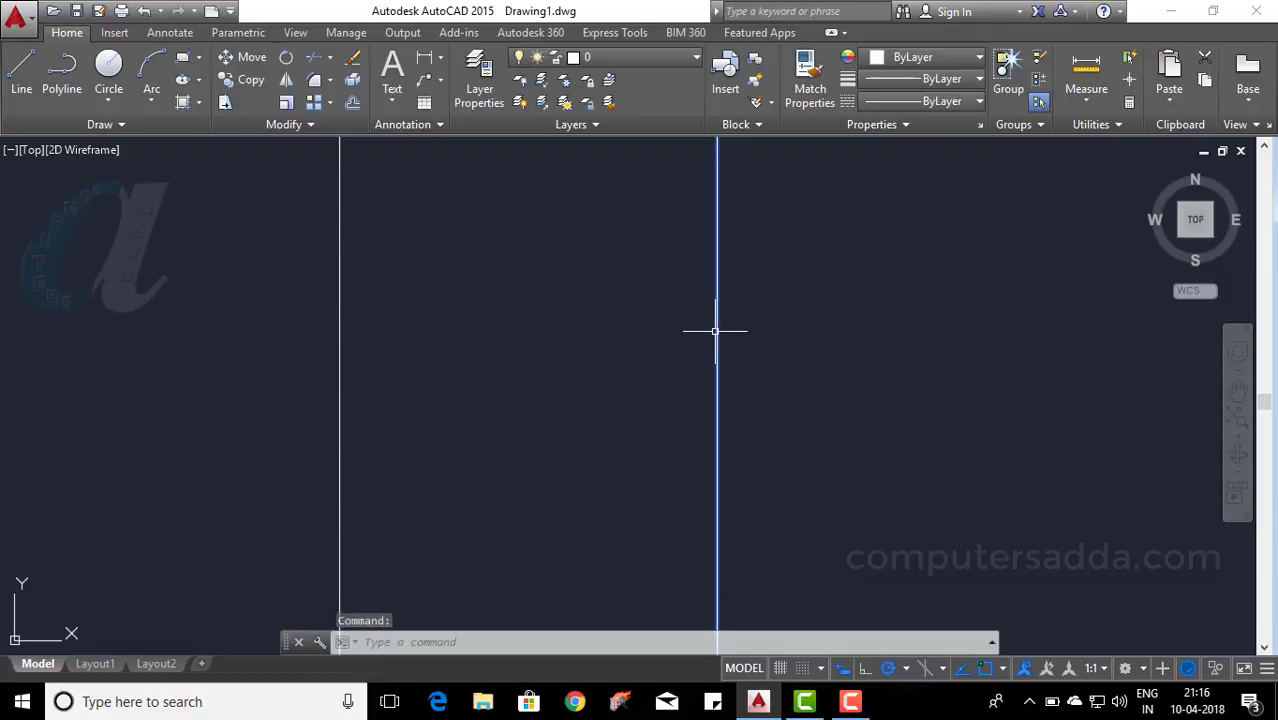
key("Delete")
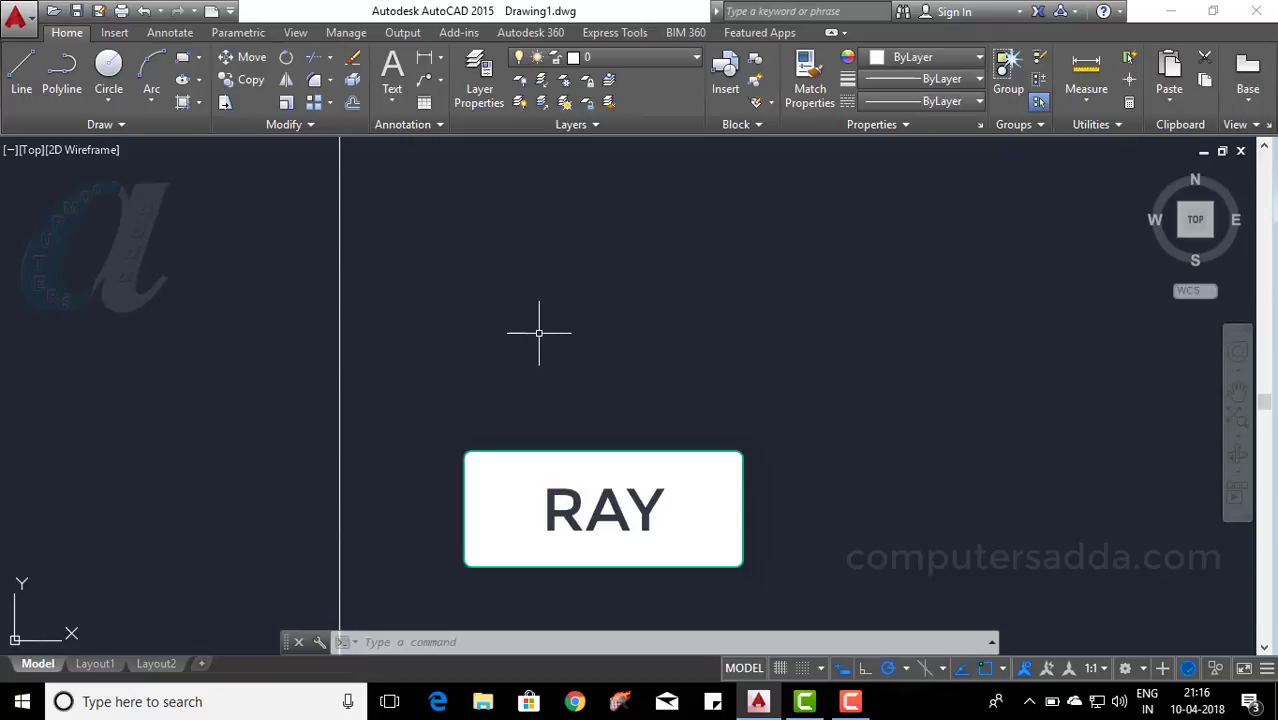
Draw a horizontal ray with the RAY command beside the construction line.
type("RAY")
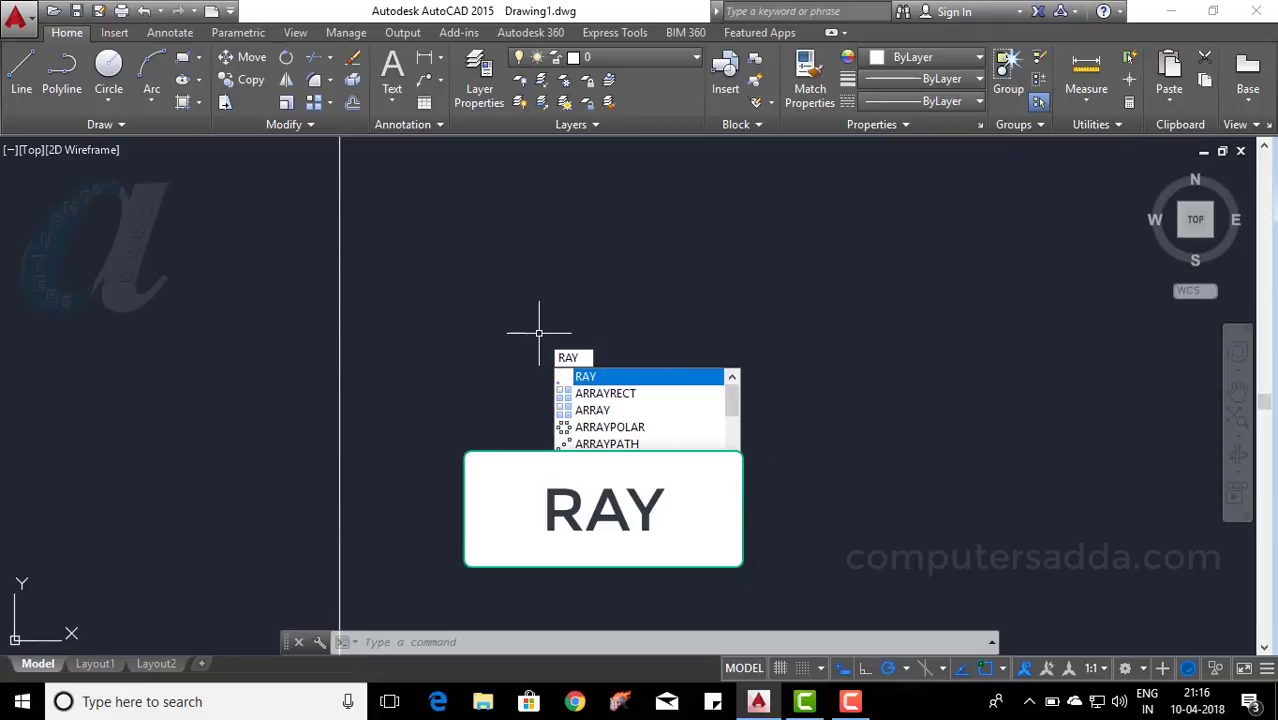
key("Return")
left_click(545, 348)
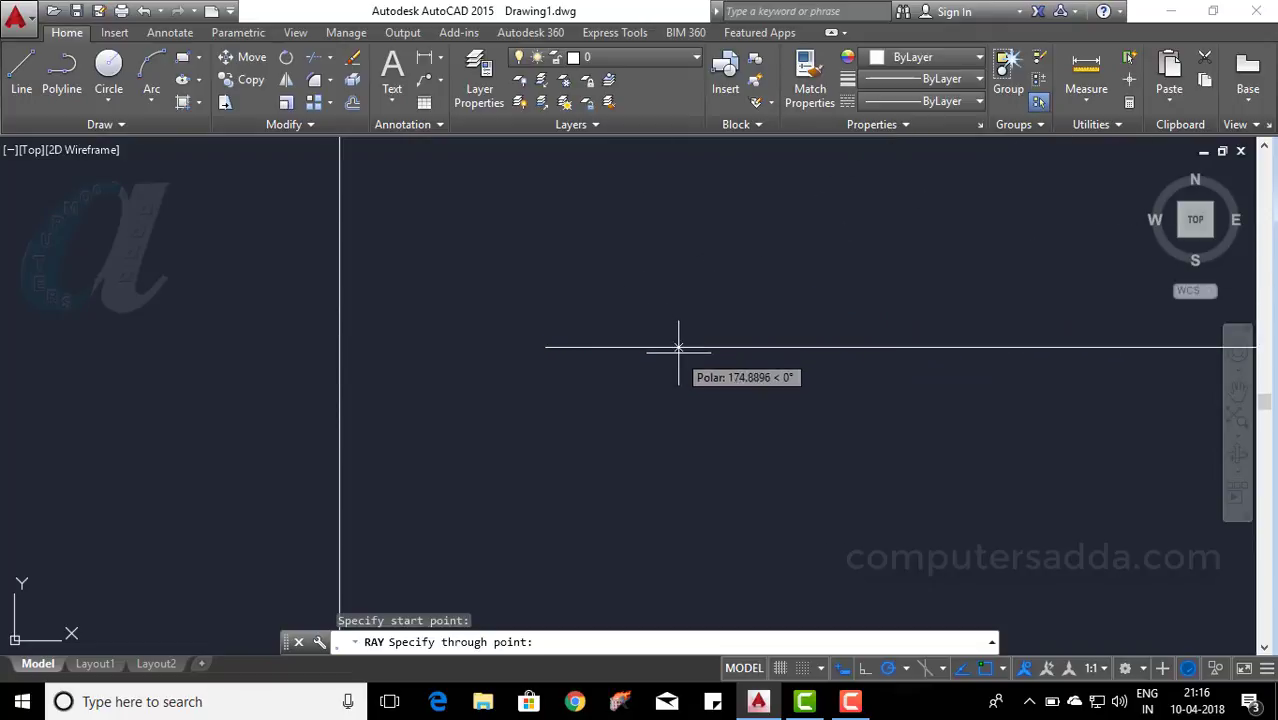
left_click(686, 347)
key("Return")
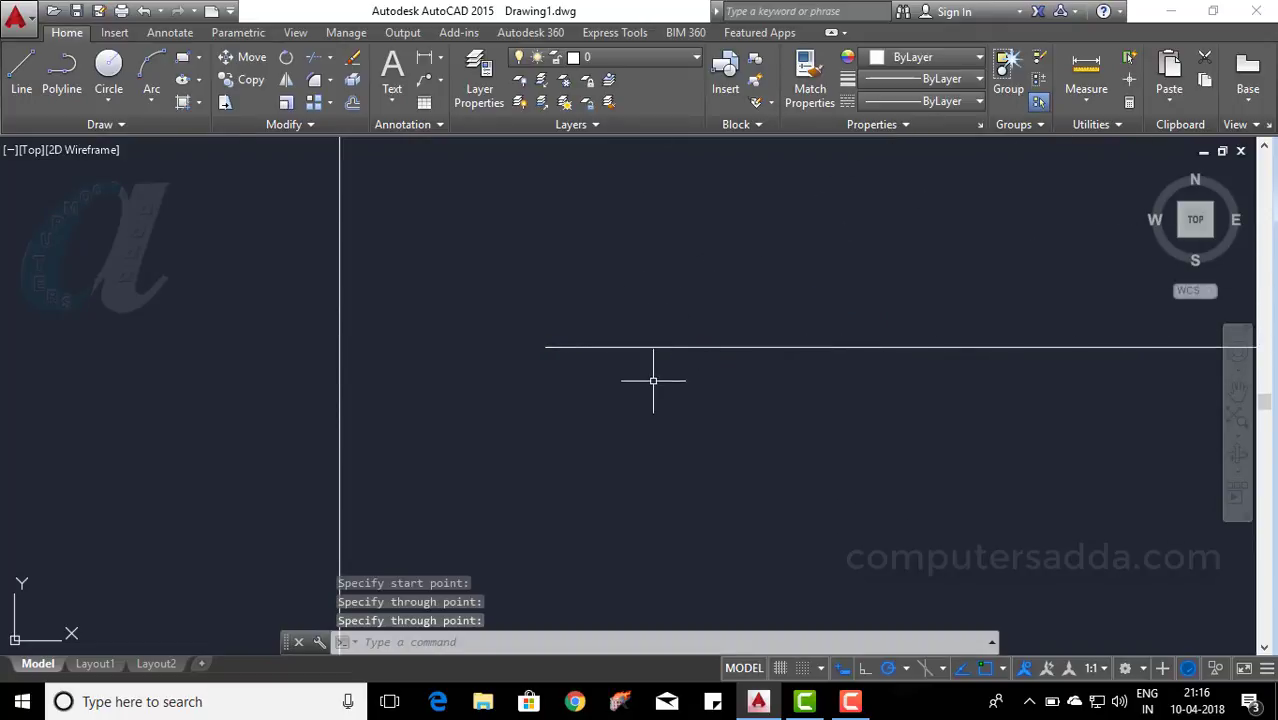
scroll(687, 392, "down", 3)
scroll(860, 420, "down", 3)
scroll(1010, 460, "up", 5)
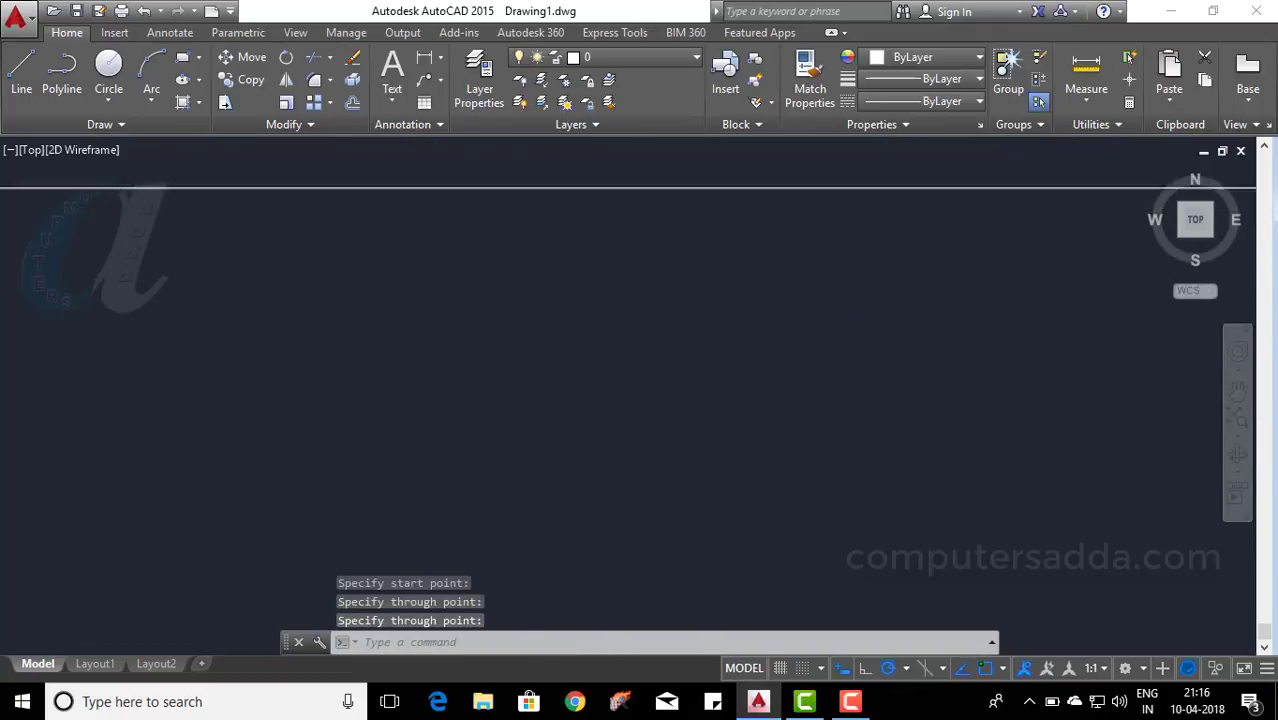
scroll(333, 369, "down", 5)
scroll(210, 340, "up", 2)
scroll(220, 335, "down", 2)
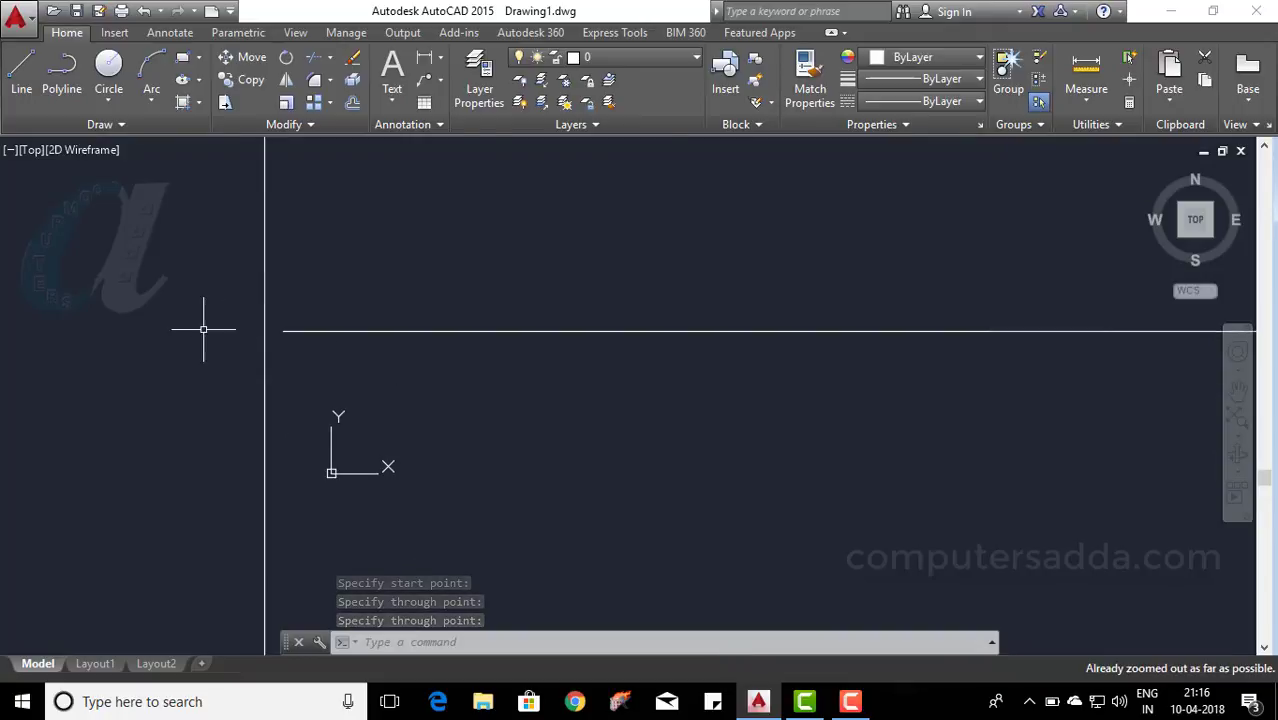
scroll(214, 321, "up", 2)
scroll(214, 321, "up", 2)
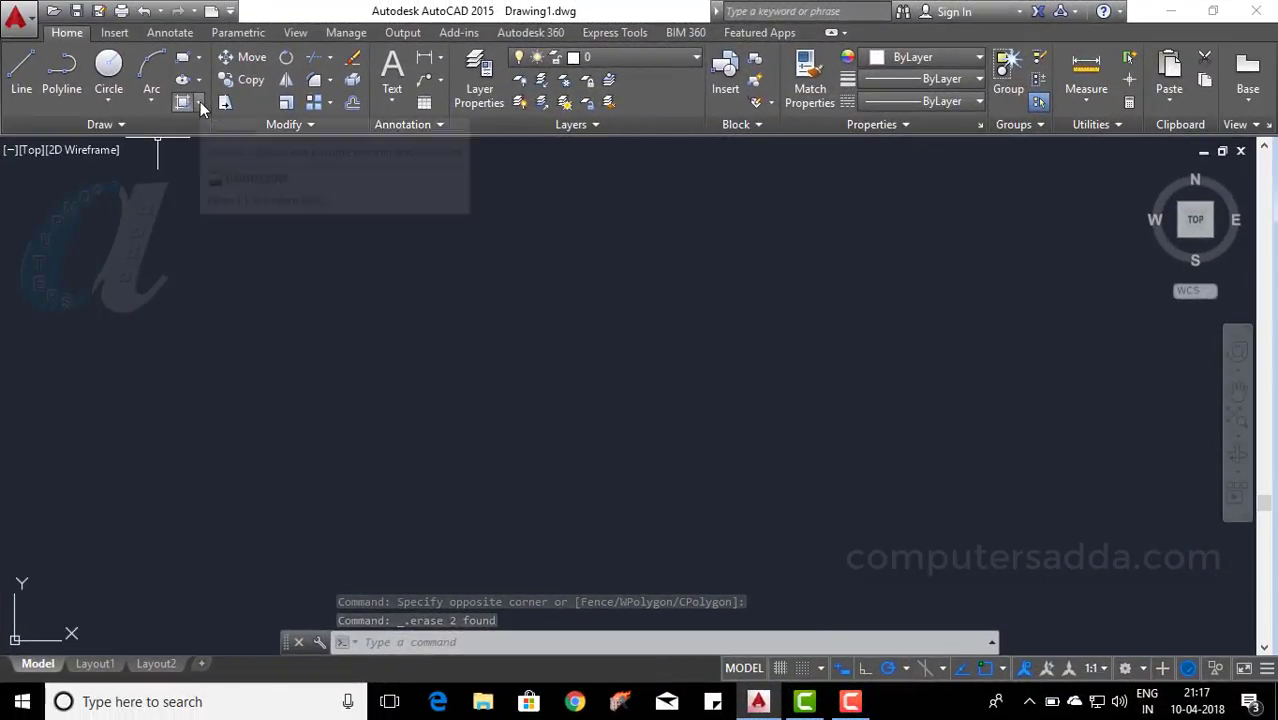
Draw a rectangle on the canvas by picking two opposite corners.
left_click(199, 102)
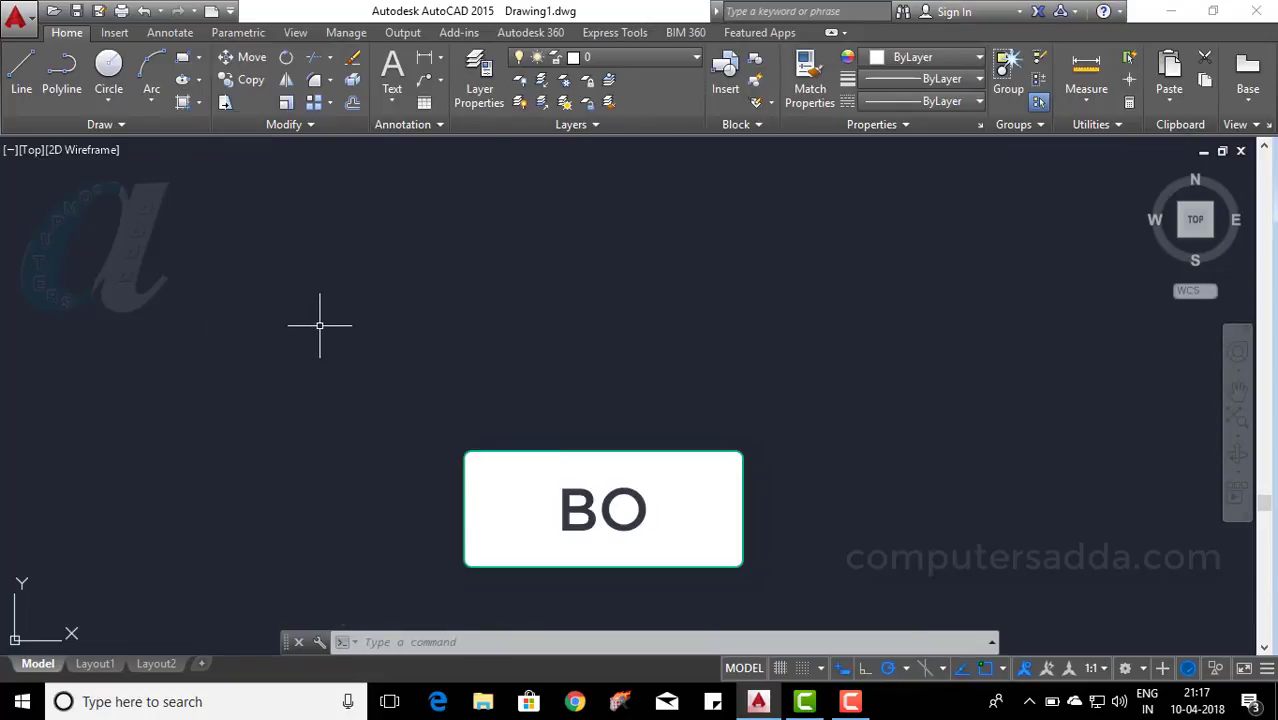
type("rec")
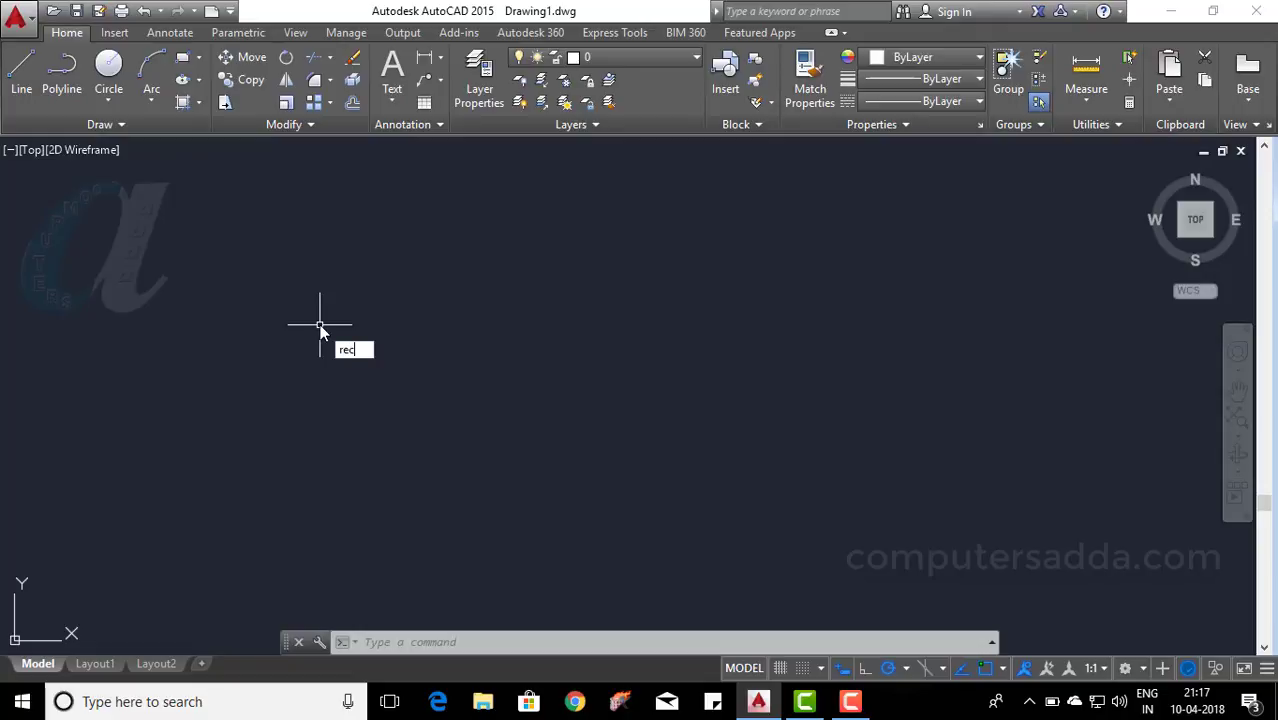
key("Return")
left_click(327, 293)
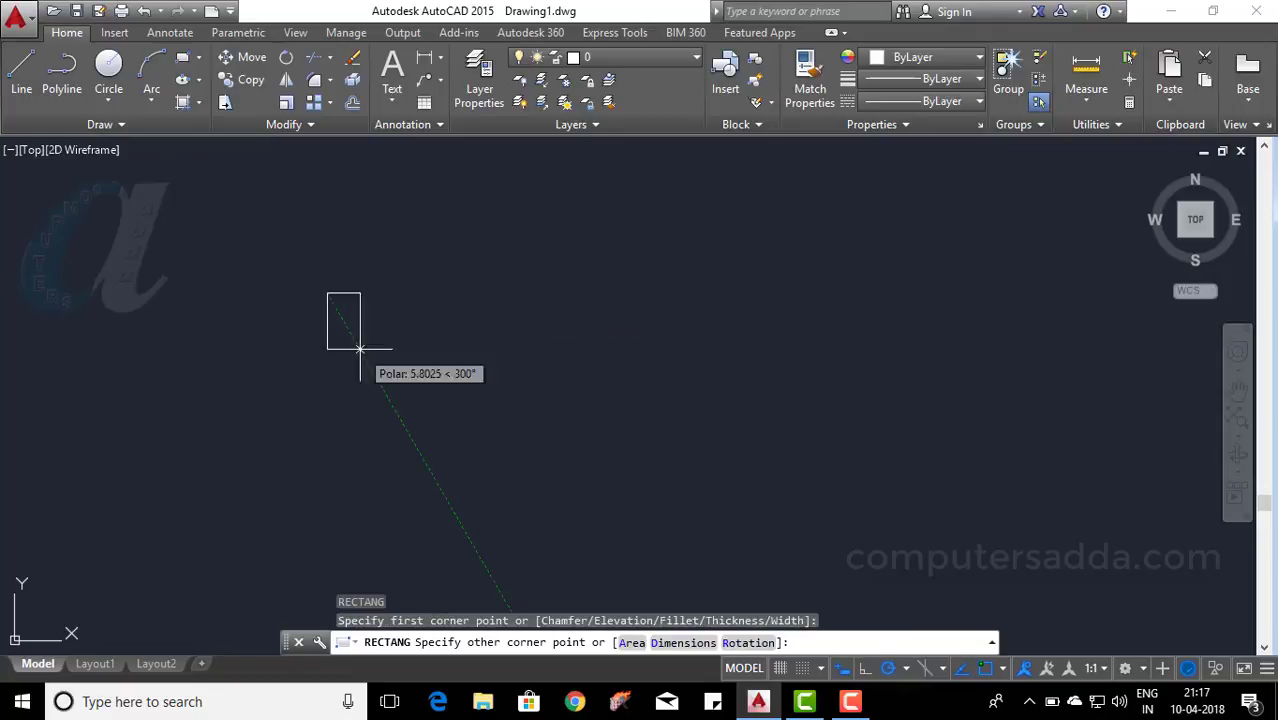
left_click(601, 486)
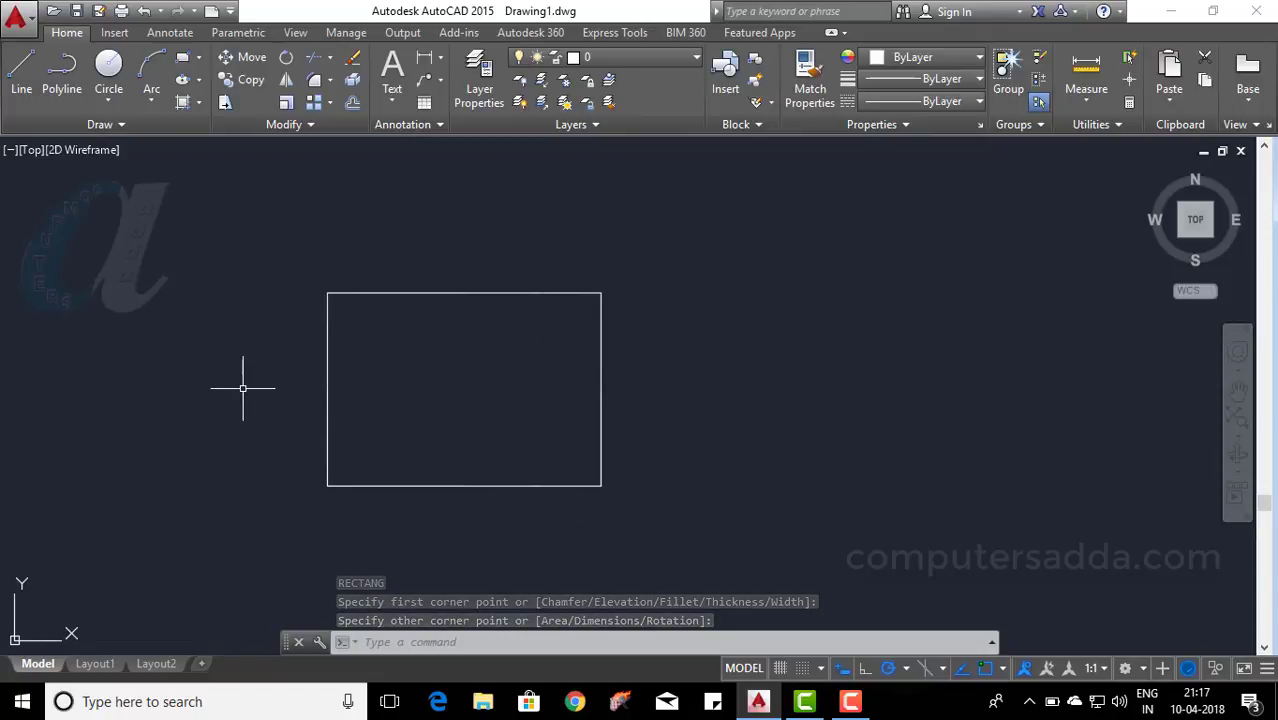
Draw a vertical line from the top-edge midpoint to the bottom-edge midpoint.
type("l")
key("Return")
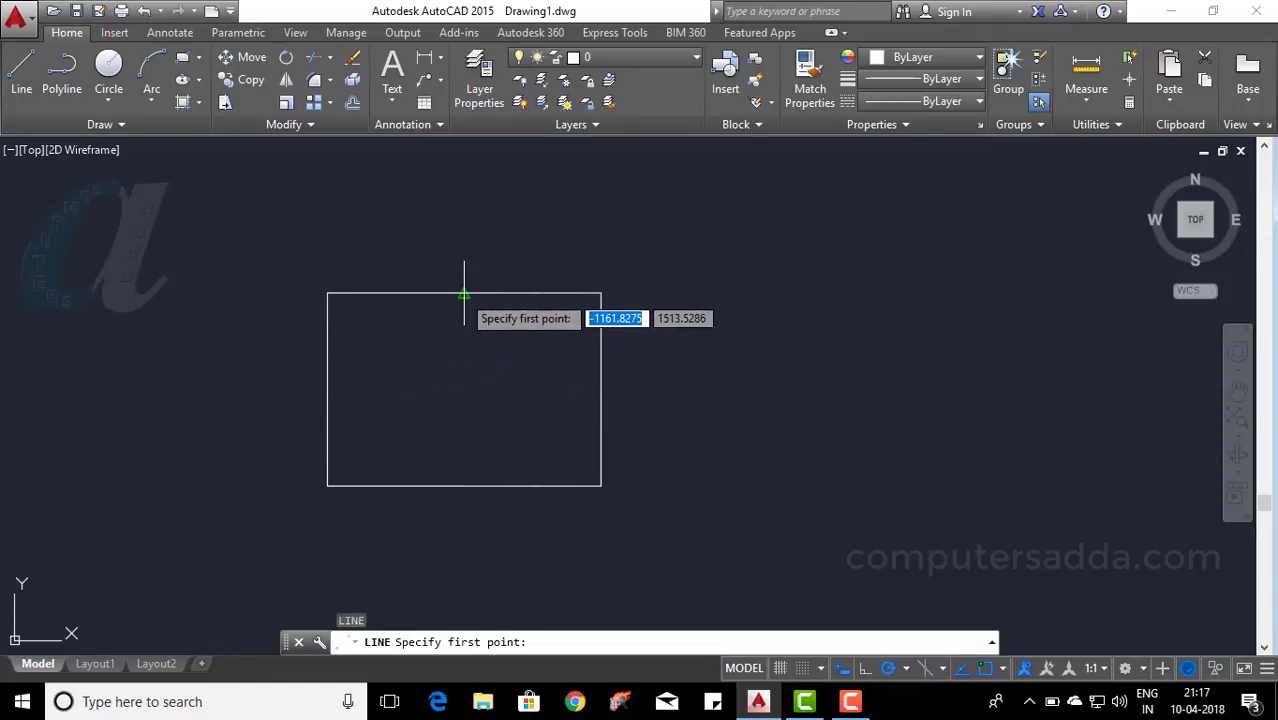
left_click(463, 294)
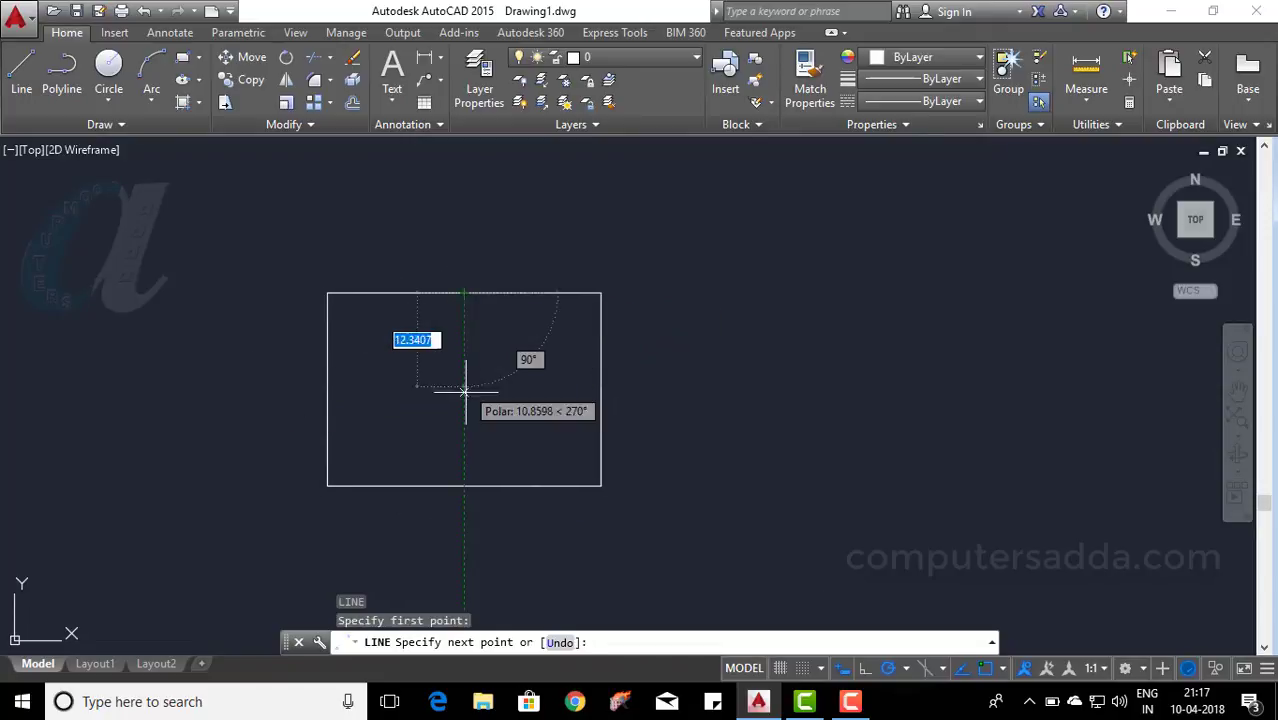
left_click(463, 488)
key("Return")
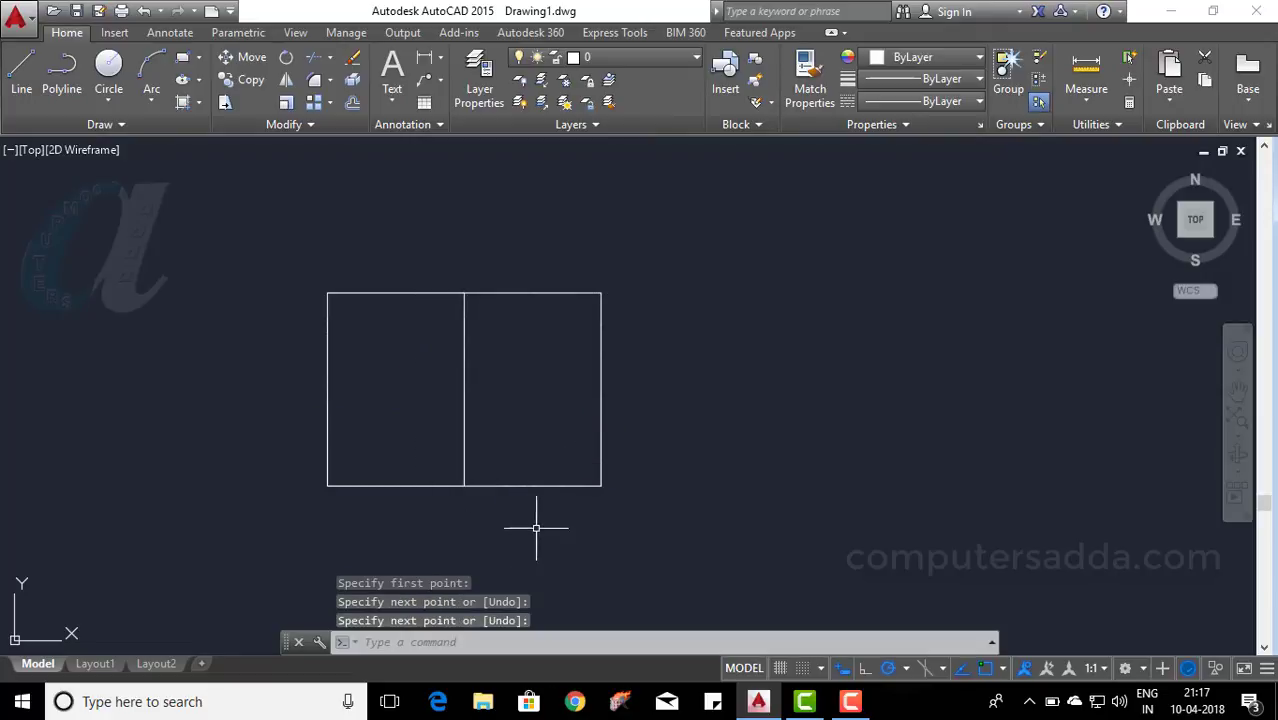
Recentre the view and select the rectangle and dividing line to inspect them.
scroll(290, 507, "up", 2)
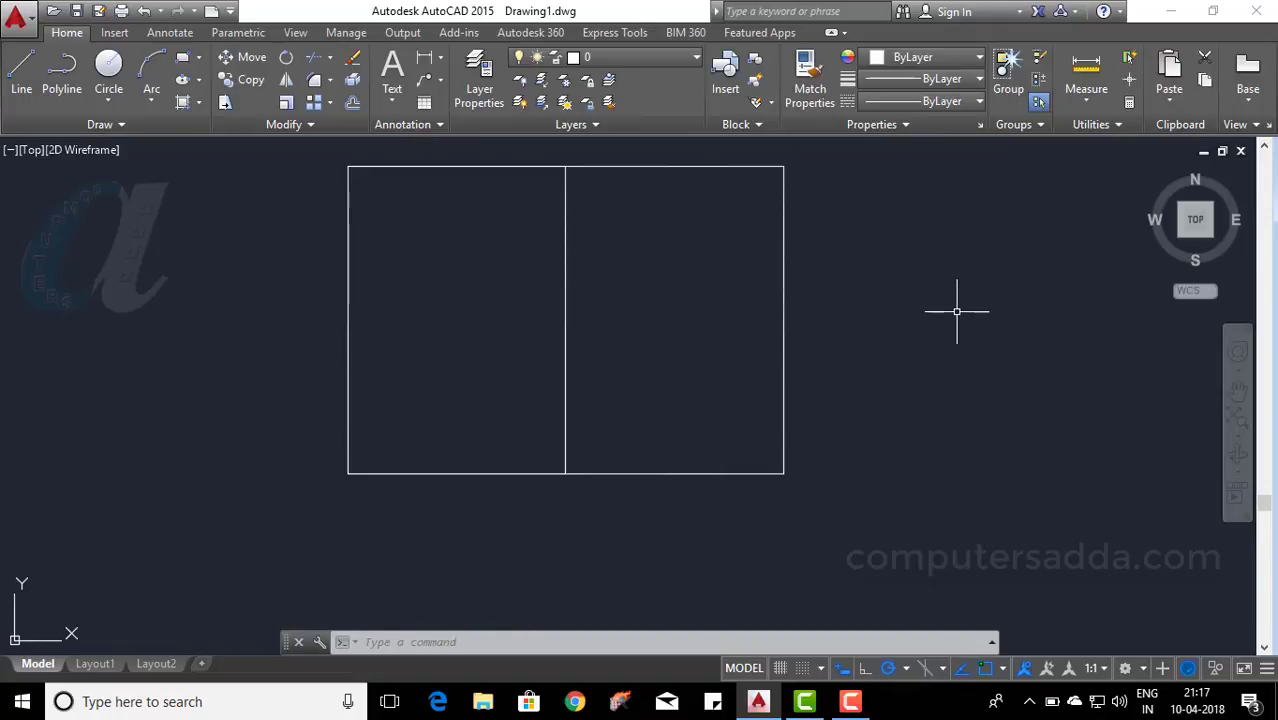
middle_click_drag(956, 306, 933, 360)
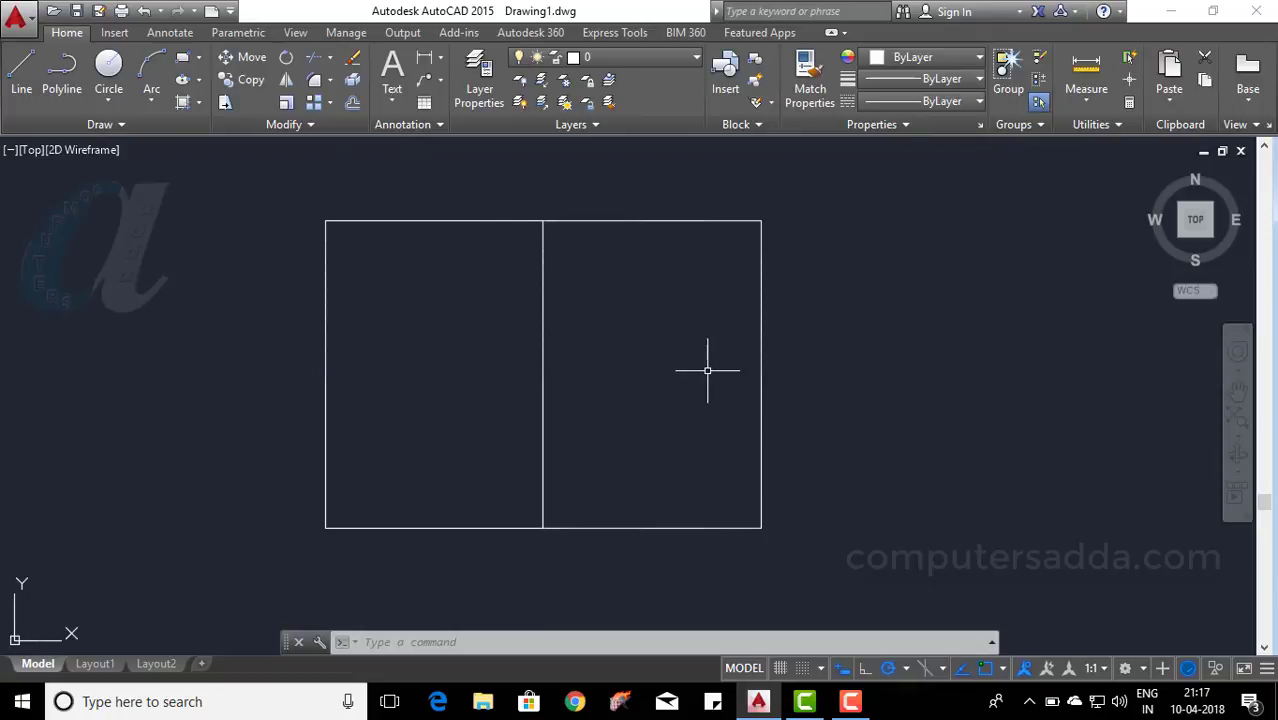
left_click(353, 221)
key("Escape")
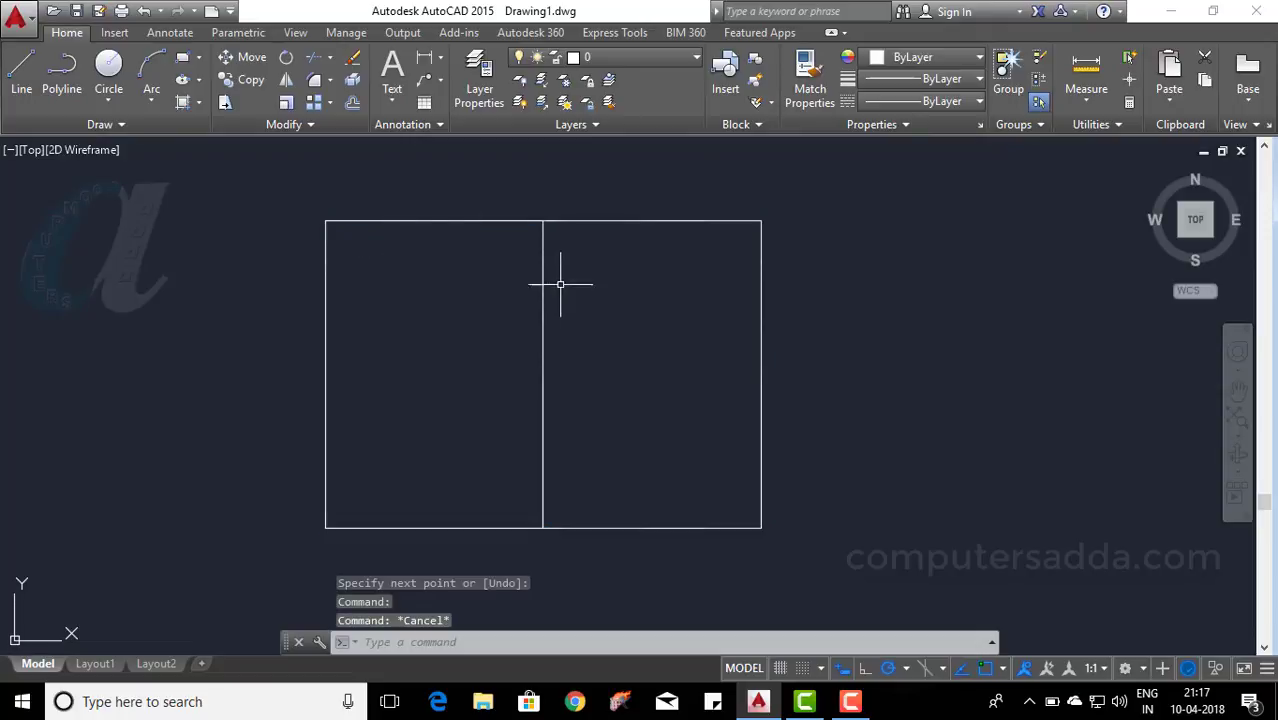
left_click(543, 279)
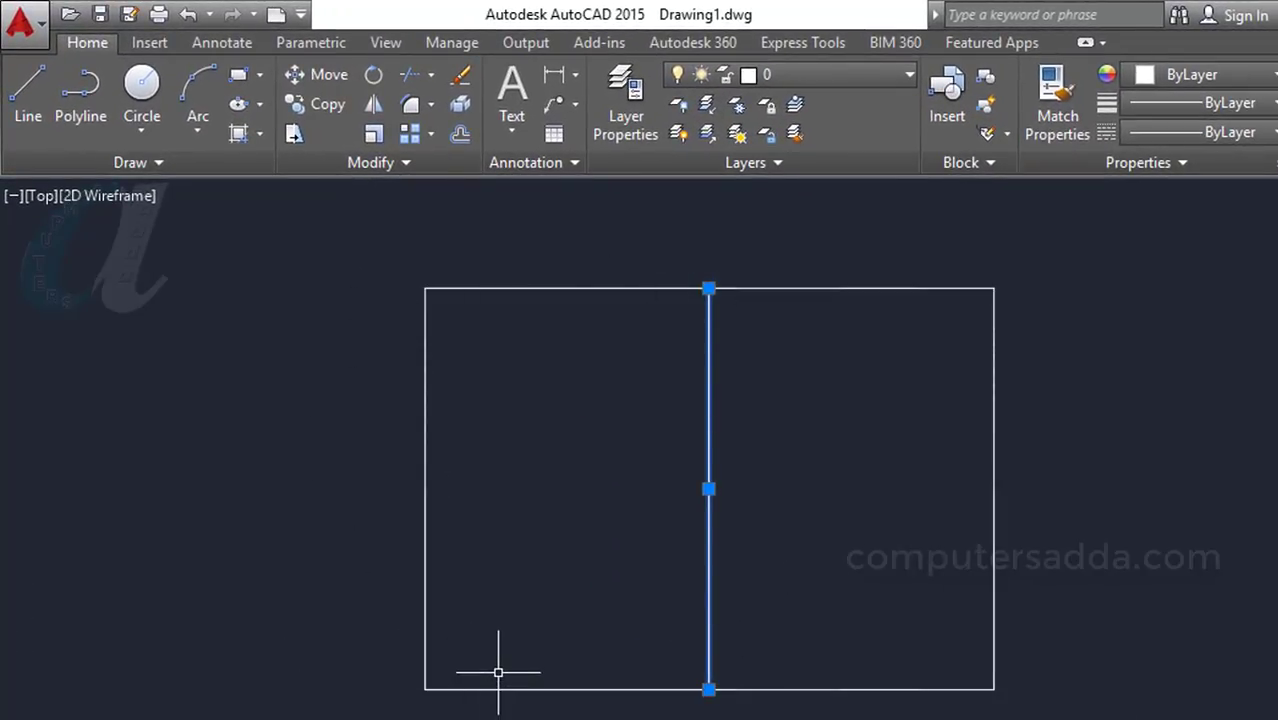
key("Escape")
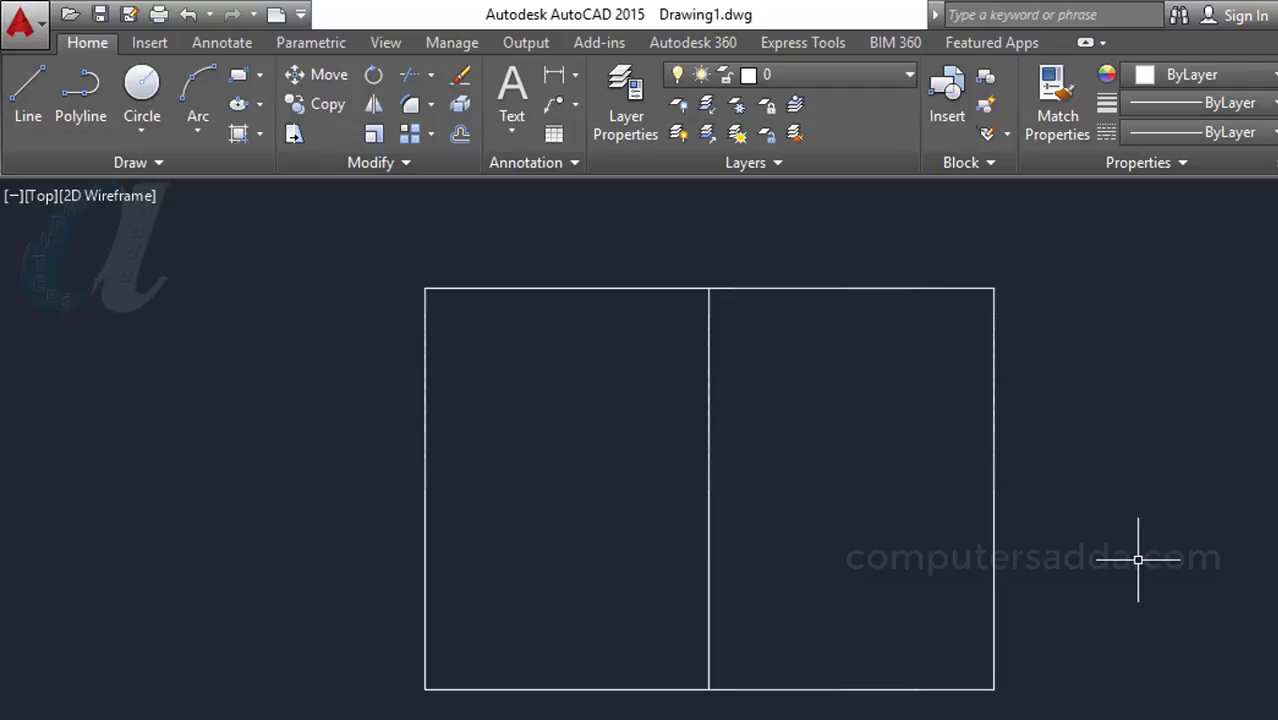
Run BOUNDARY, picking inside the left and right halves to create two boundary polylines.
left_click(261, 135)
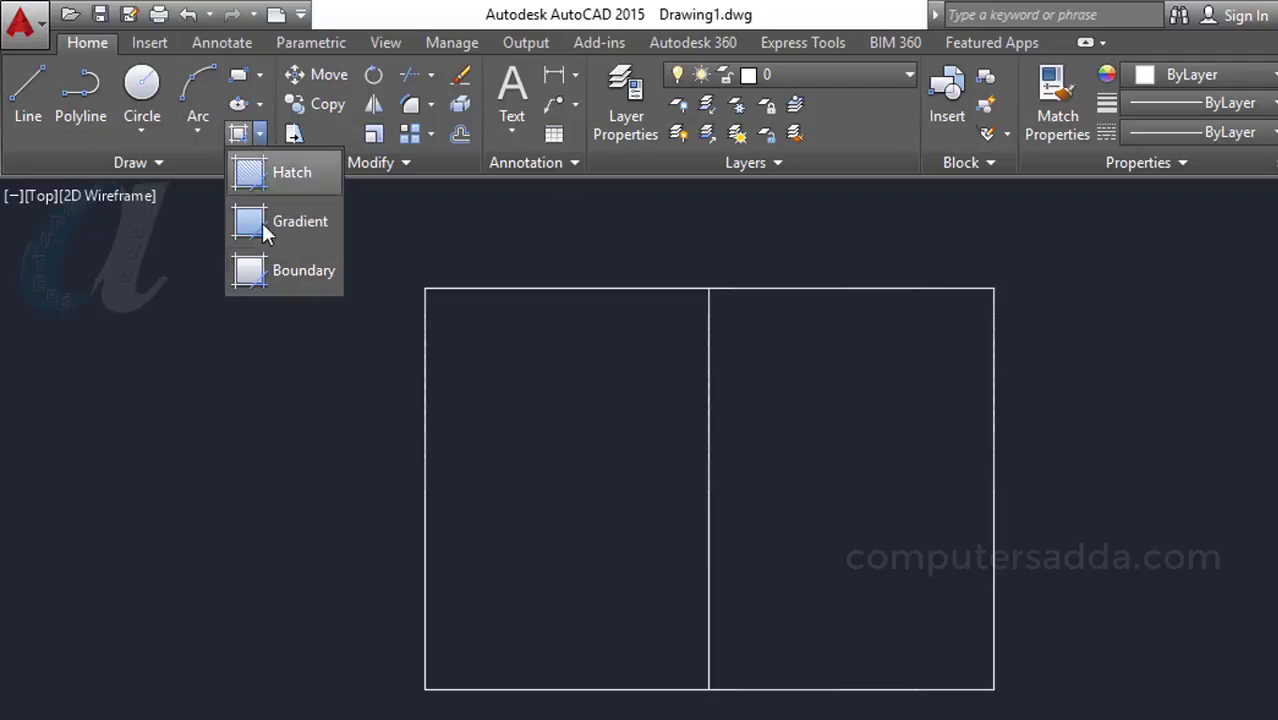
left_click(228, 411)
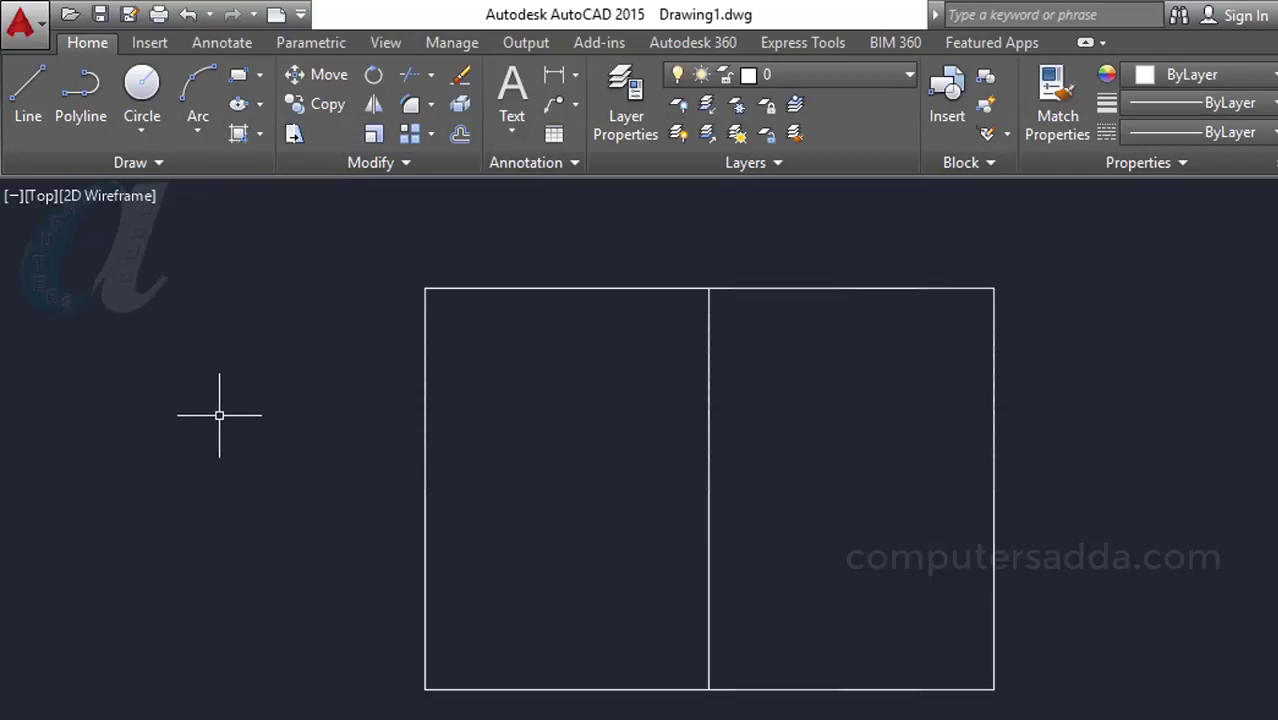
type("b")
key("Return")
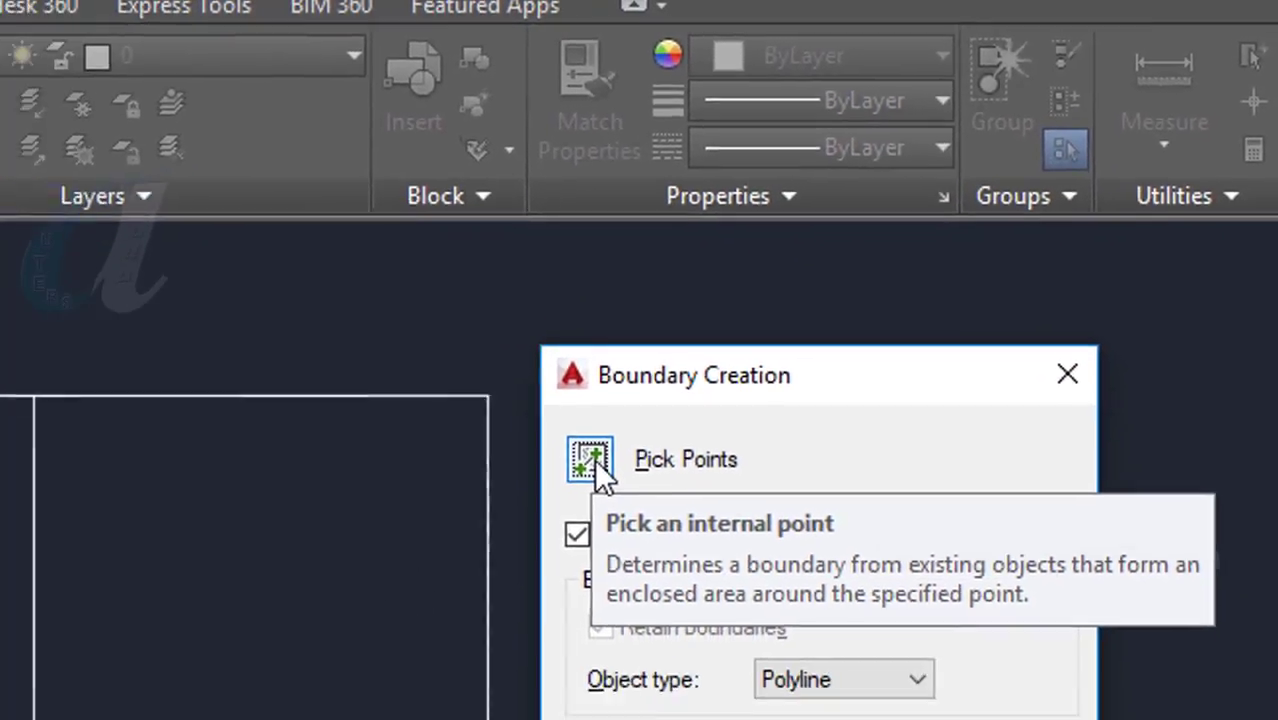
left_click(590, 459)
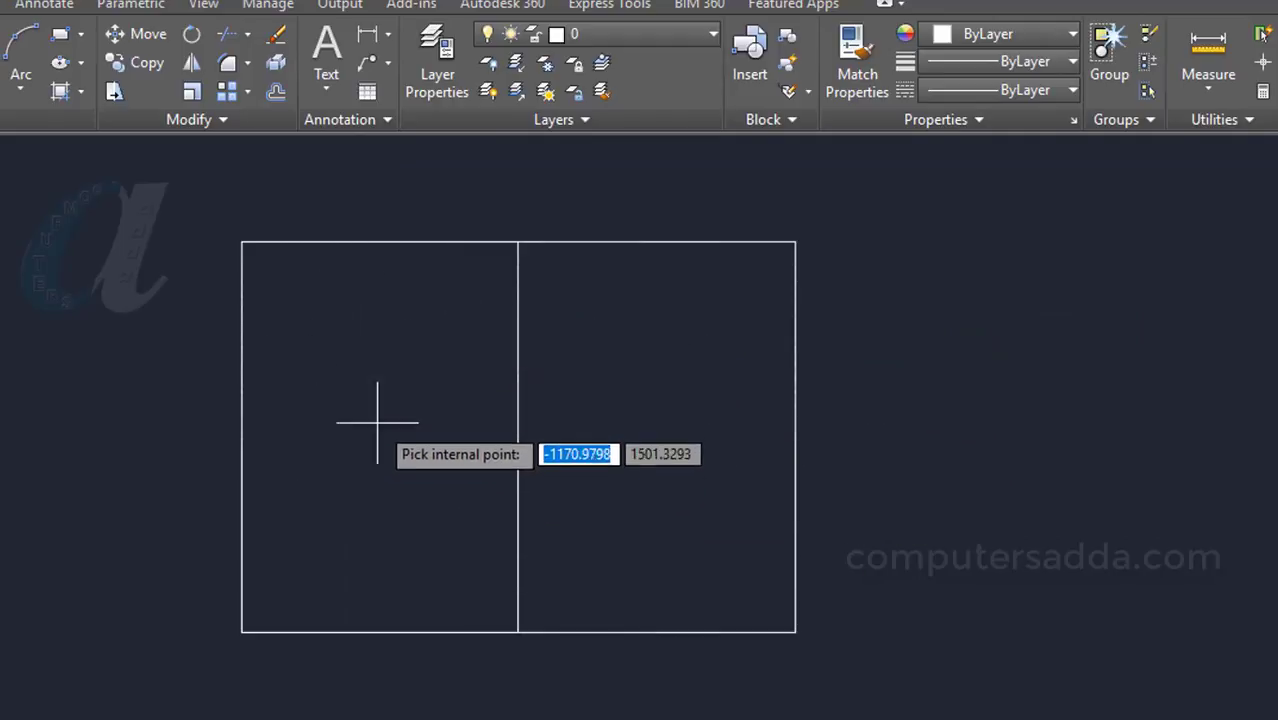
left_click(353, 386)
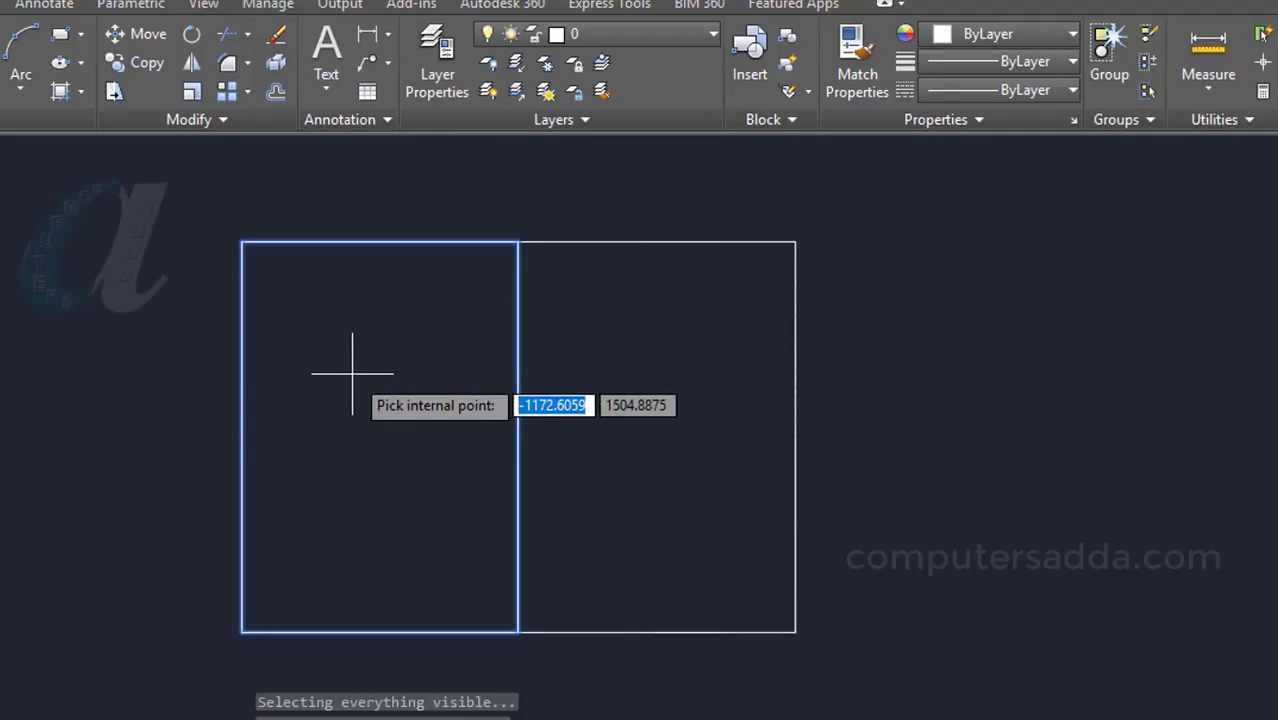
left_click(694, 380)
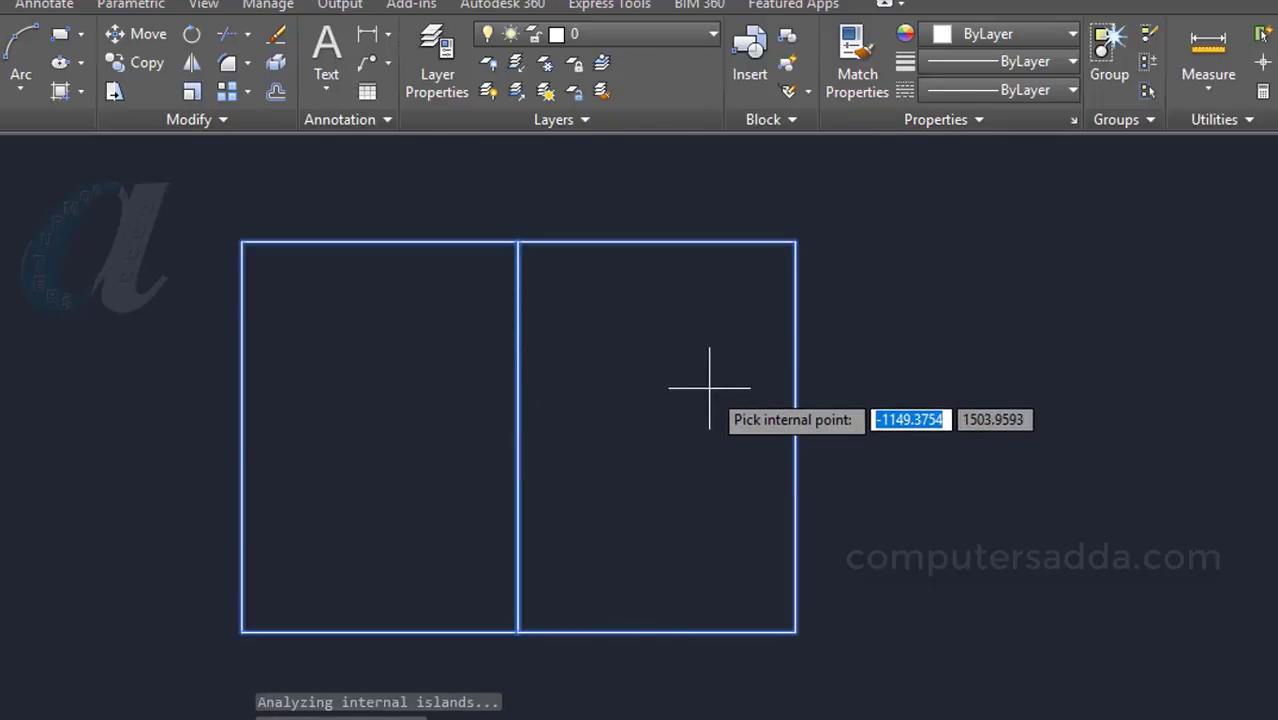
key("Return")
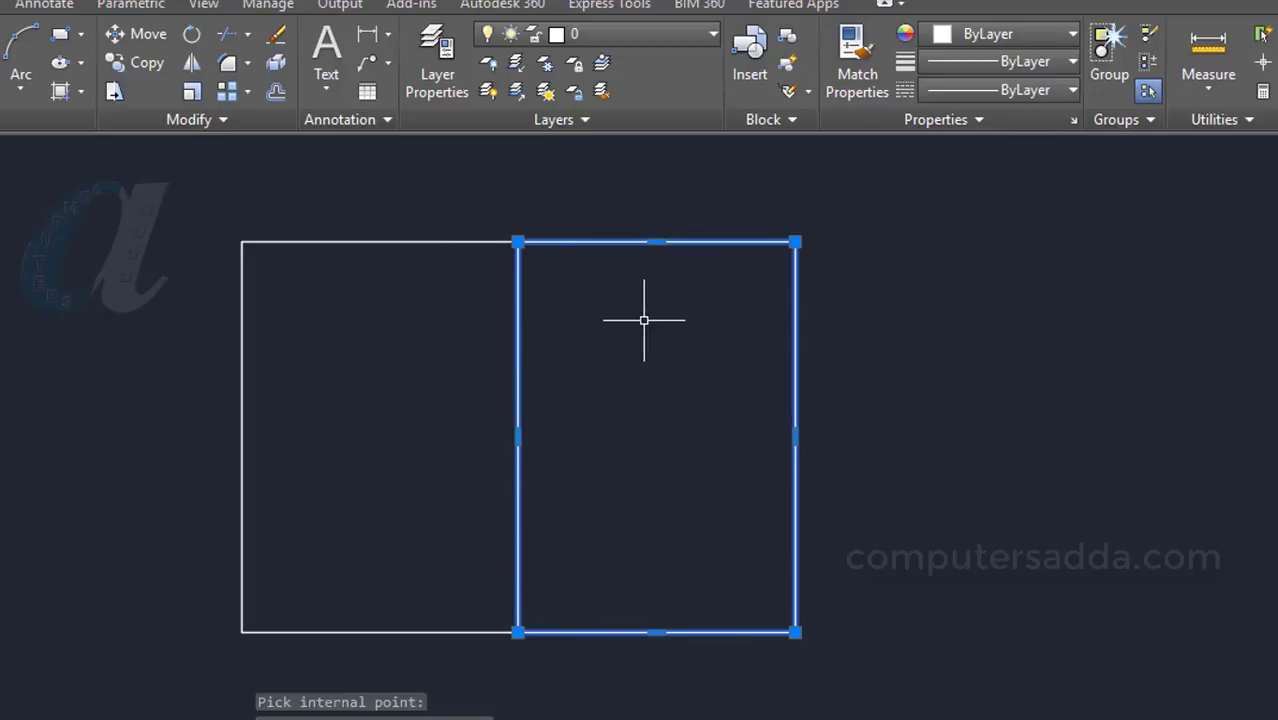
key("Return")
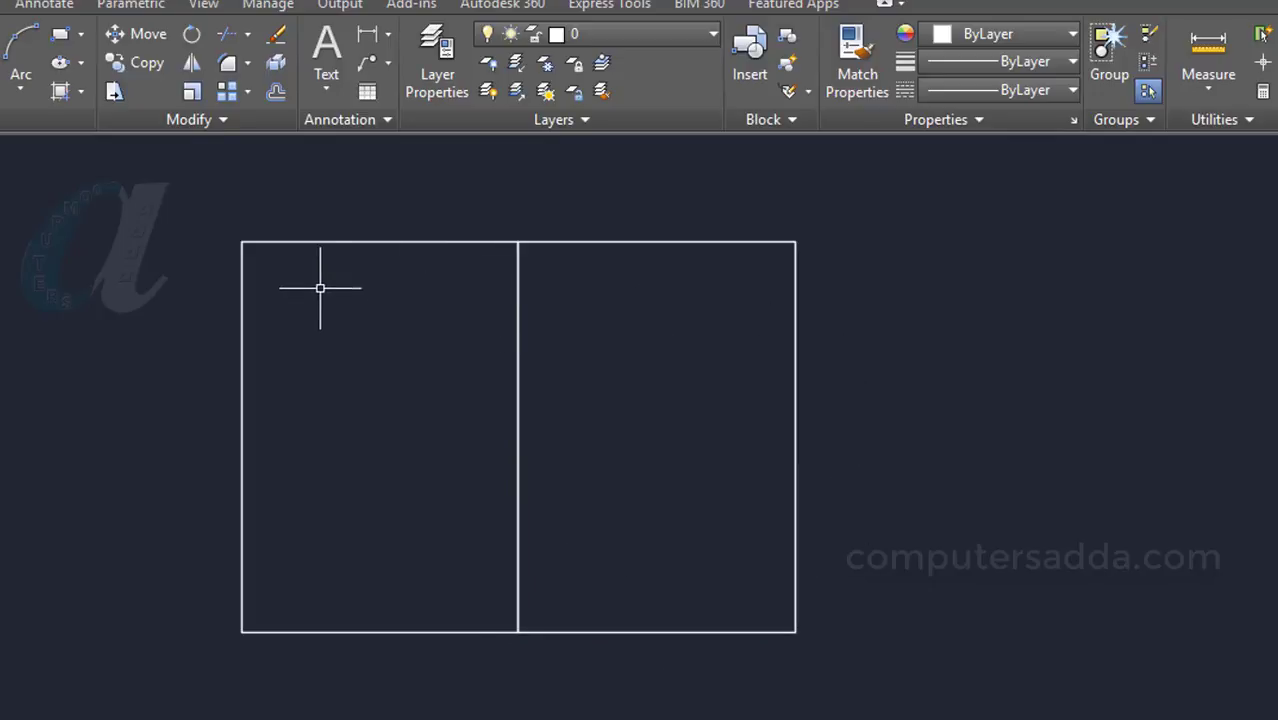
left_click(320, 244)
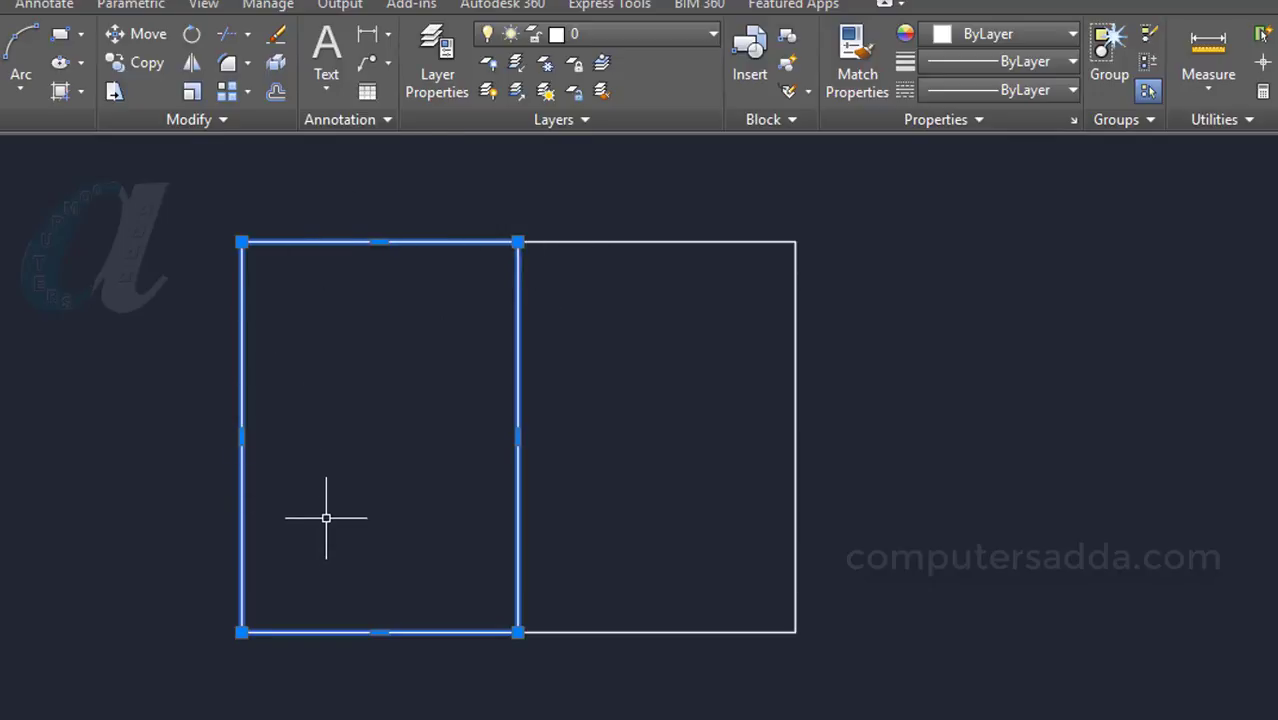
key("Escape")
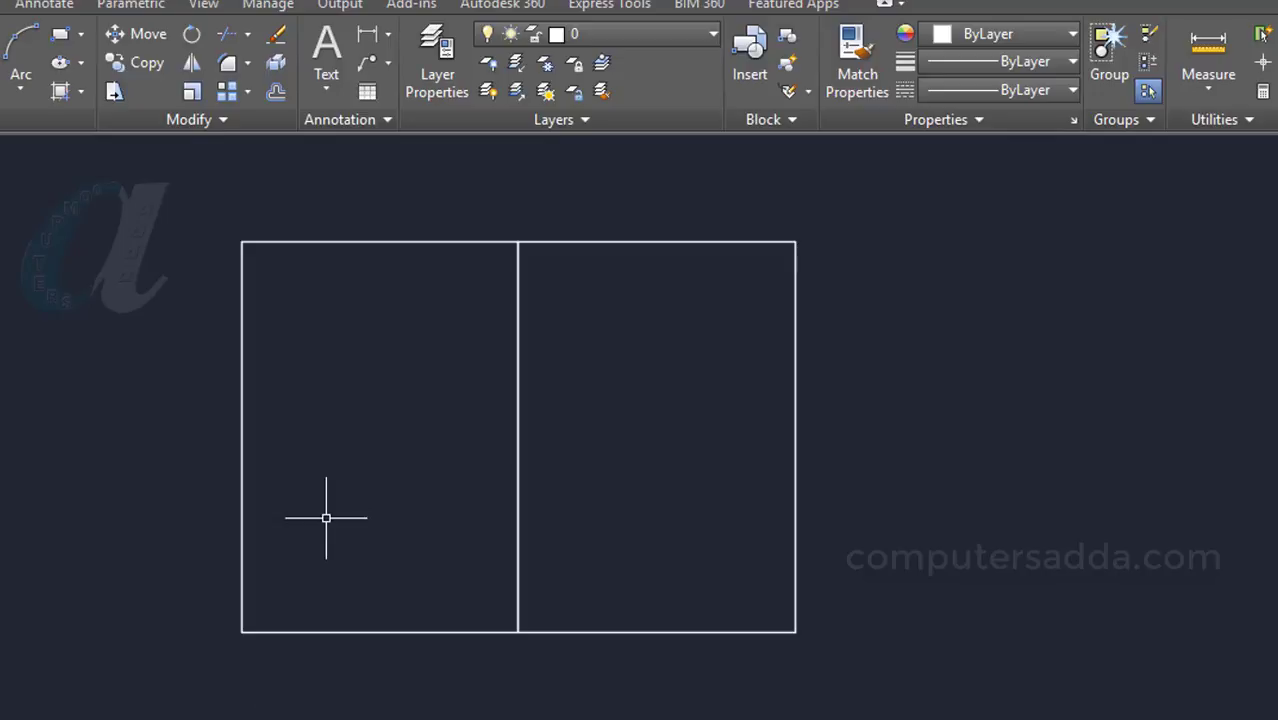
Move the right-half boundary off to the right of the rectangle.
type("m")
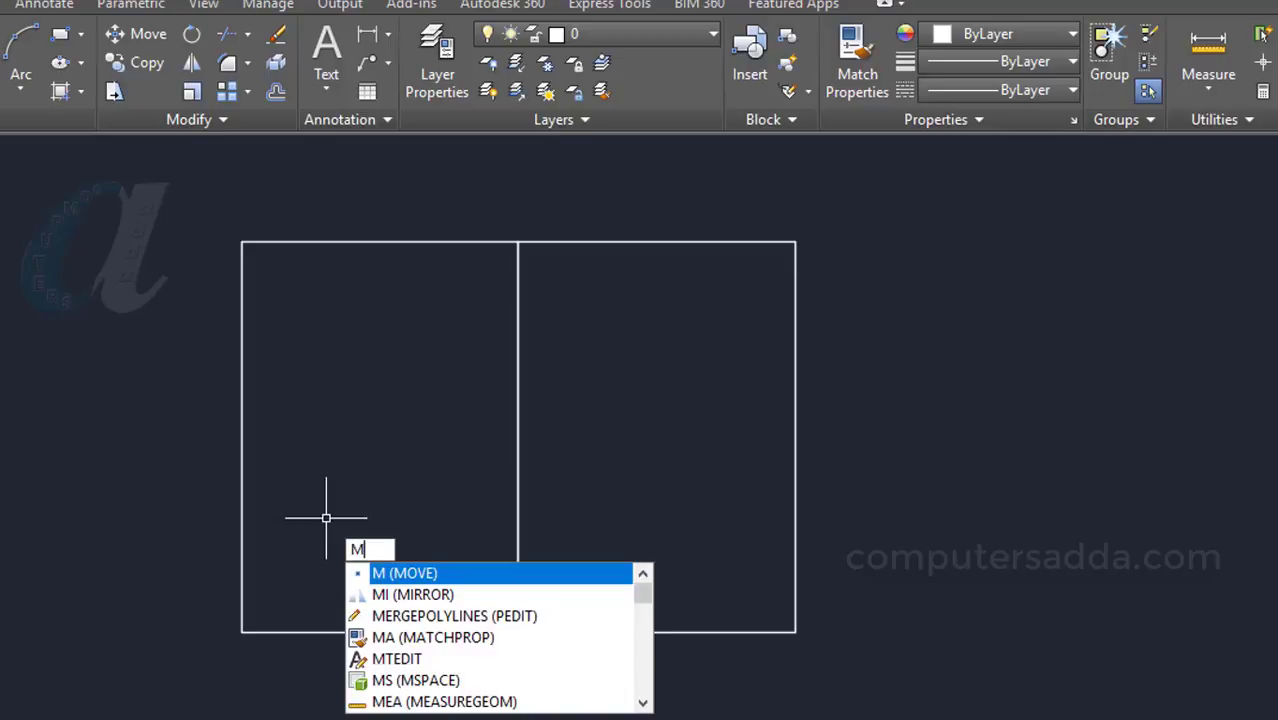
key("Return")
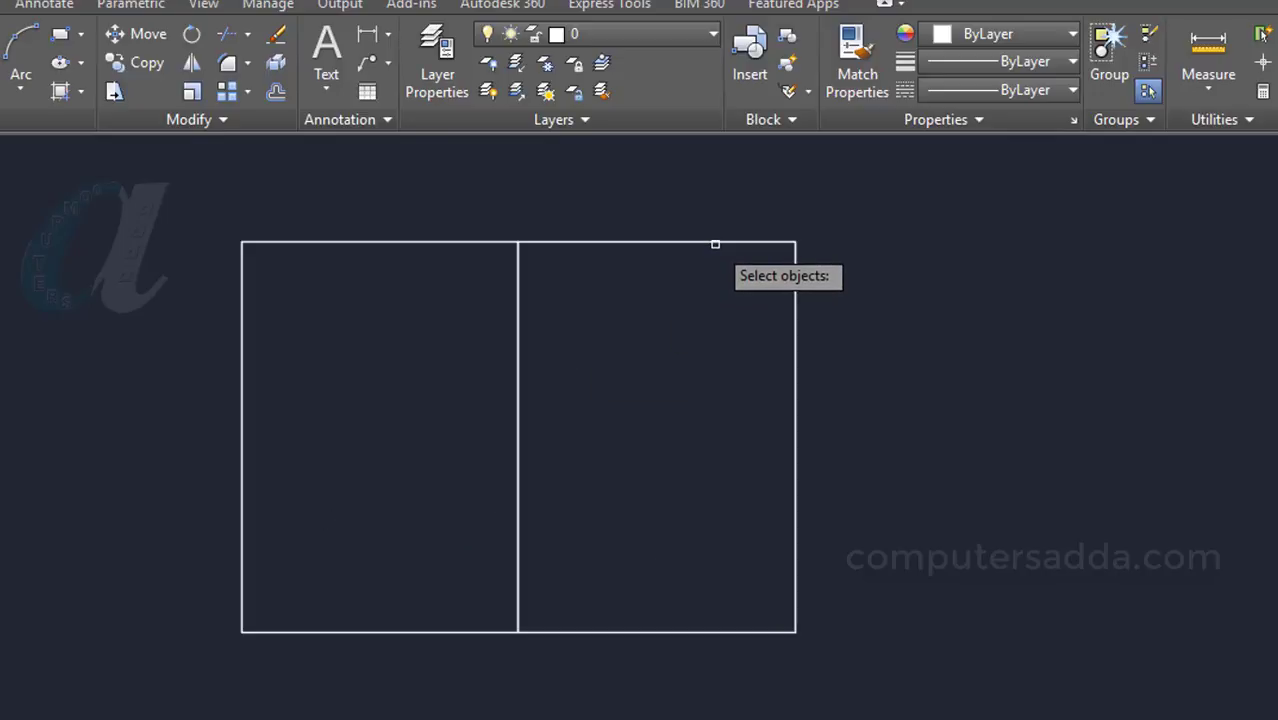
left_click(715, 241)
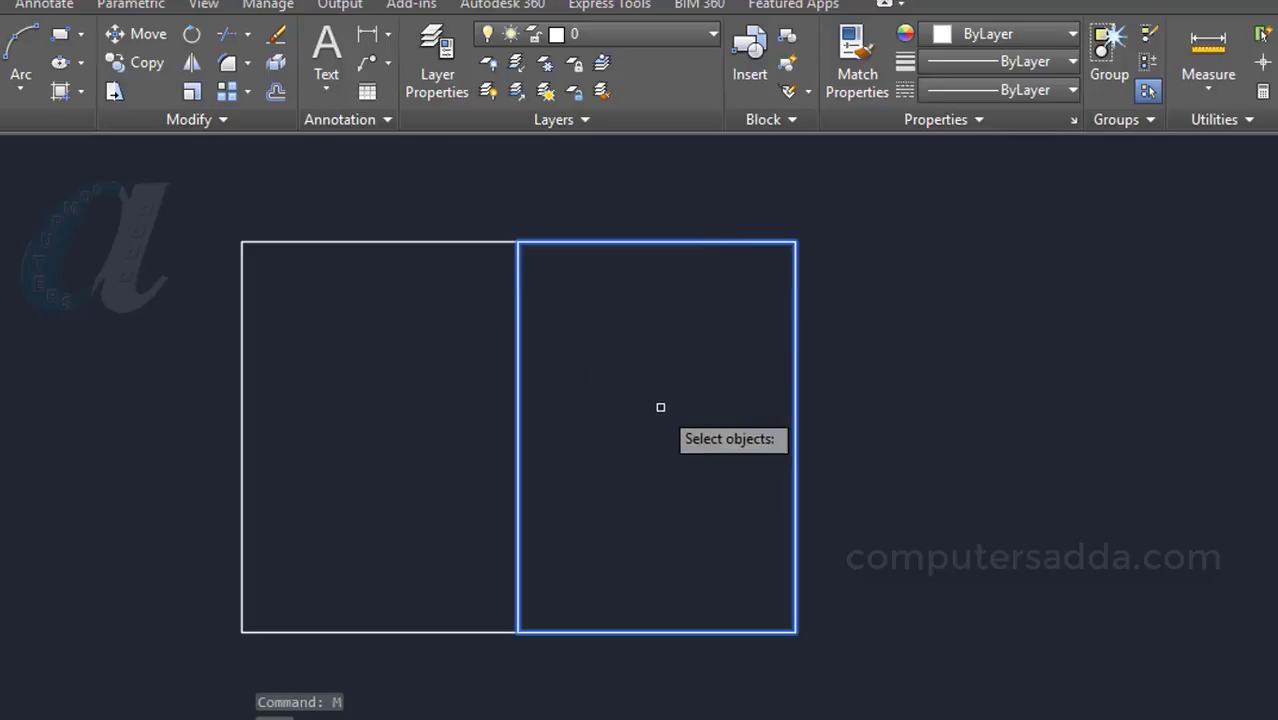
key("Return")
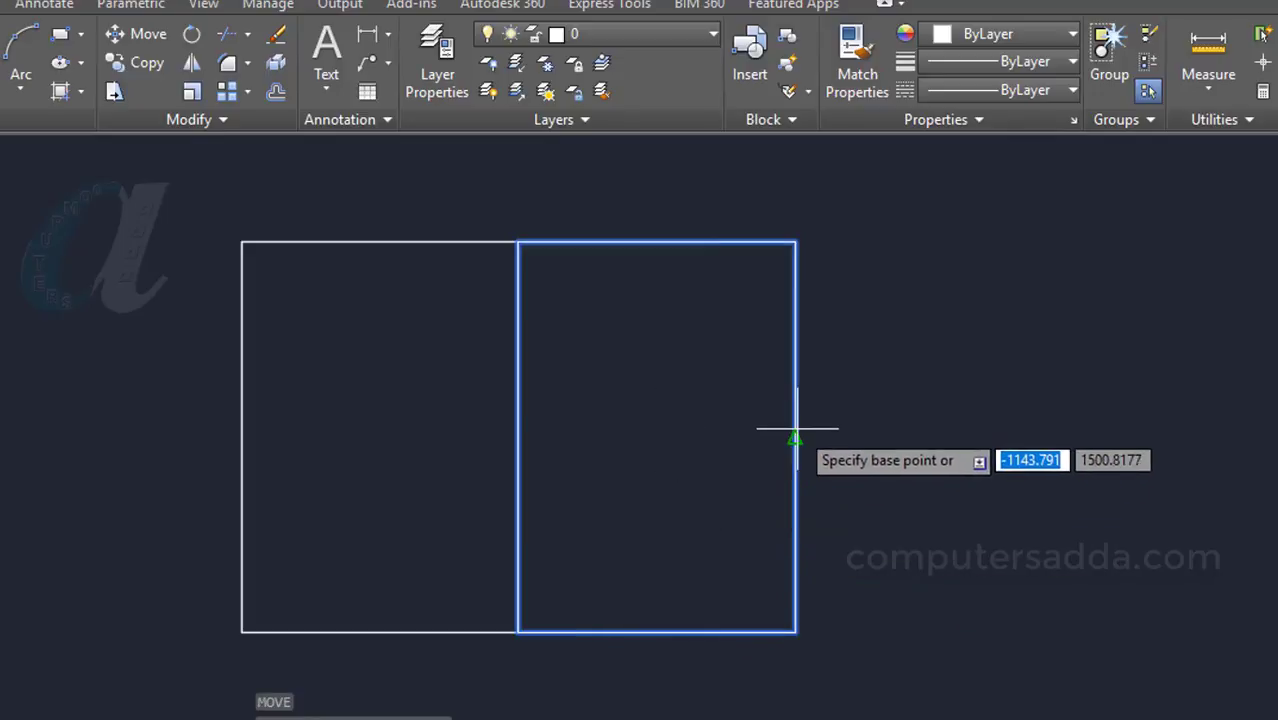
left_click(795, 438)
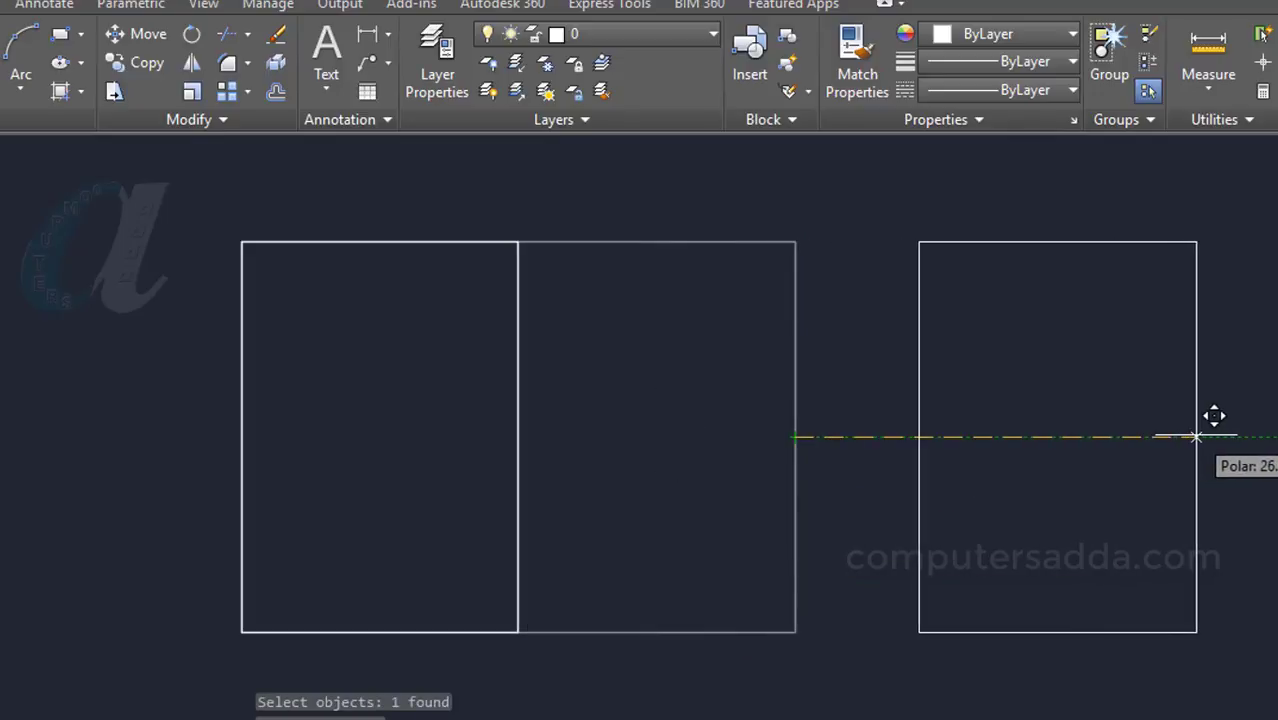
left_click(1196, 435)
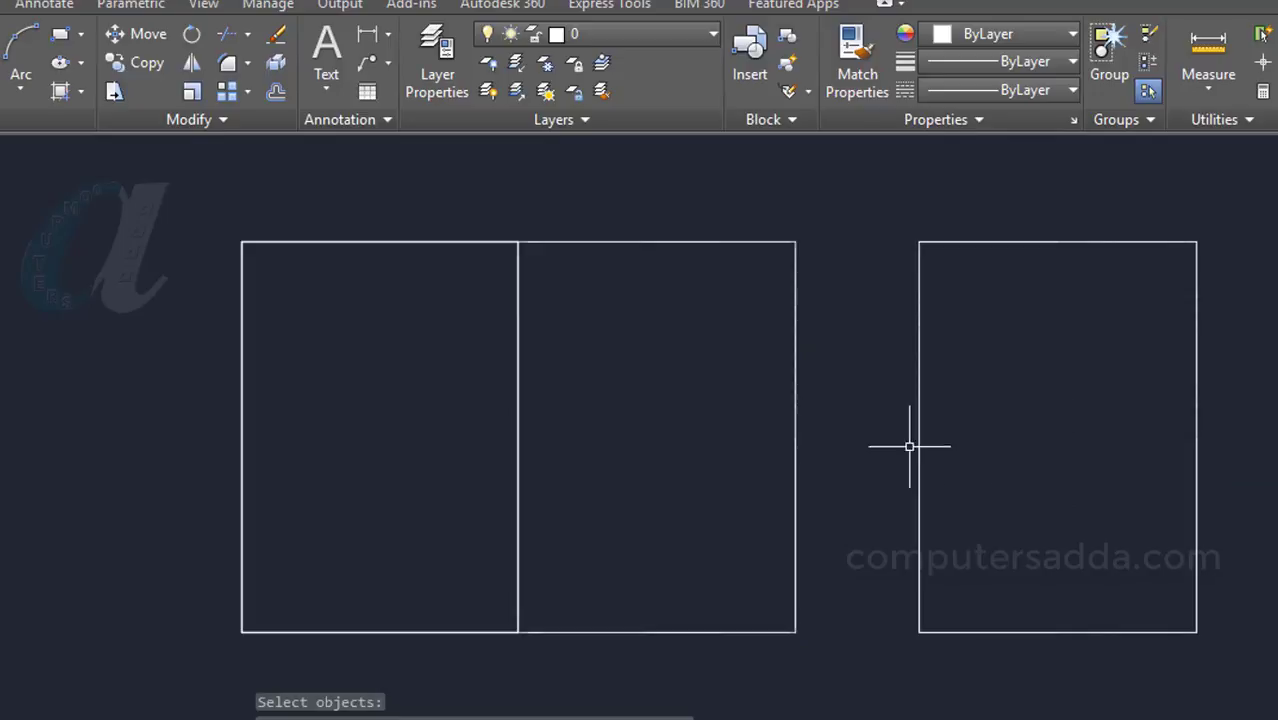
Move the left-half boundary off to the left, then select the original rectangle and dividing line.
type("m")
key("Return")
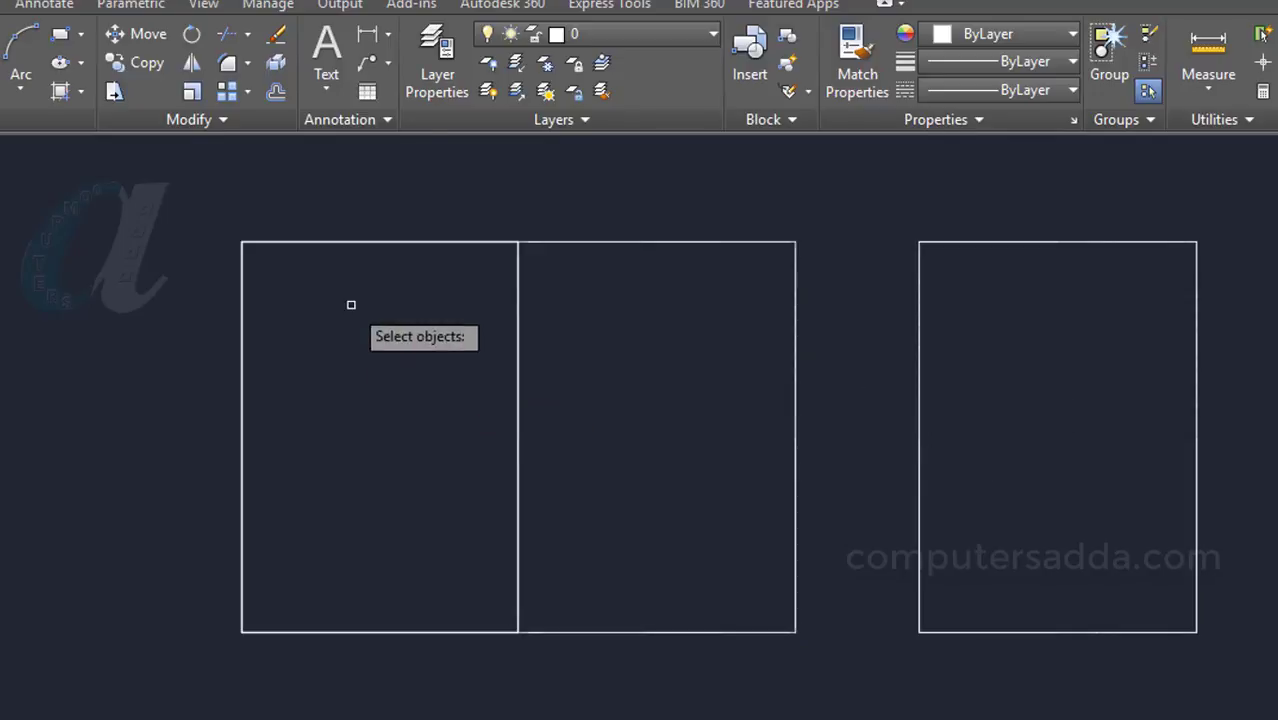
left_click(351, 242)
key("Return")
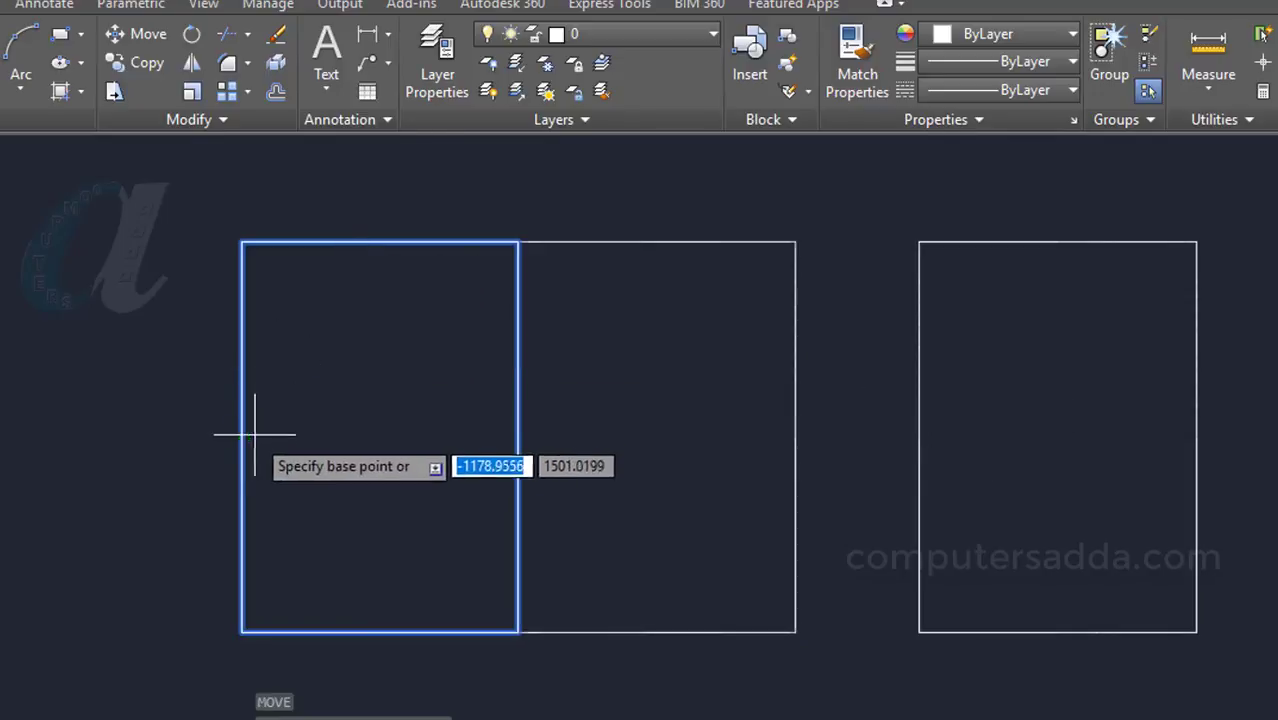
left_click(24, 388)
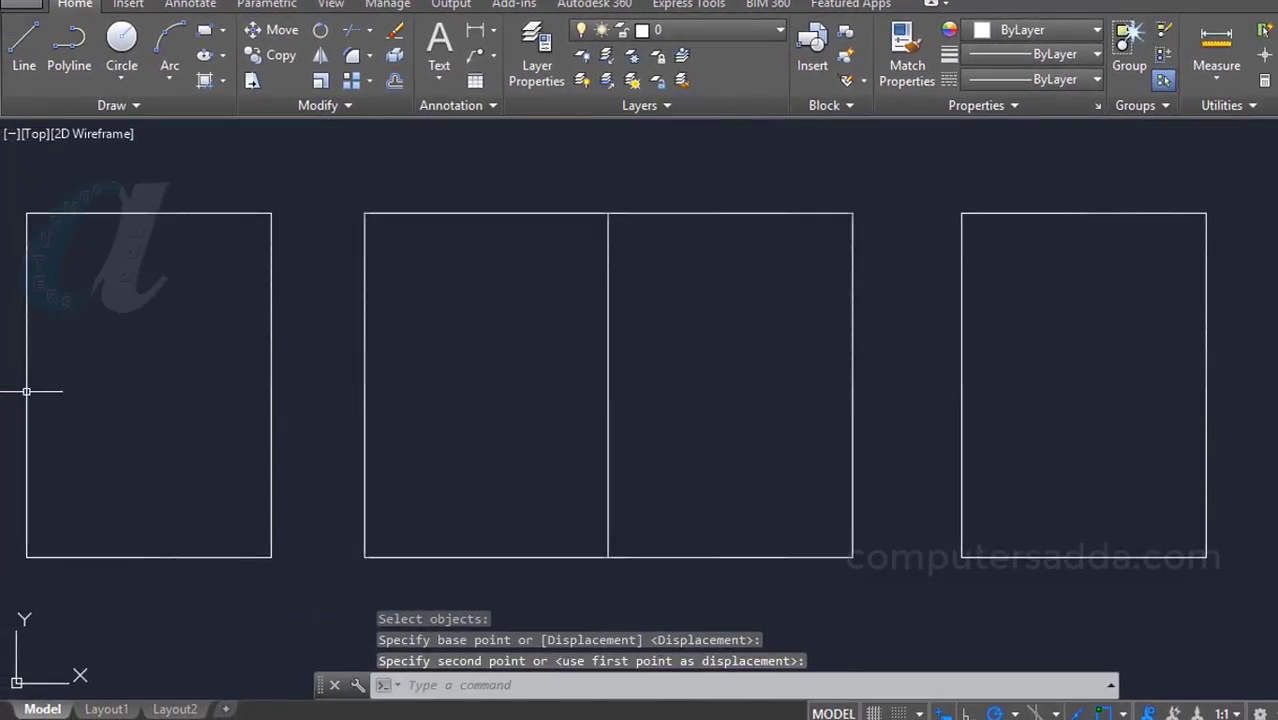
left_click(558, 214)
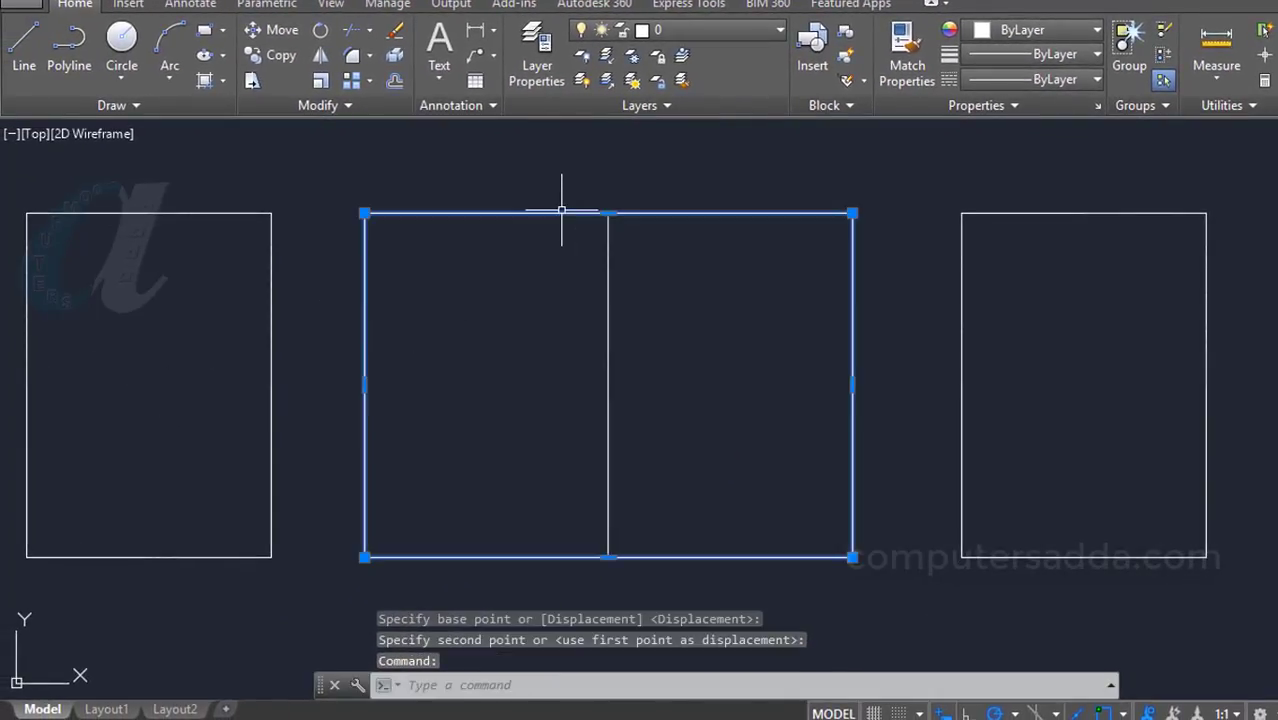
left_click(608, 297)
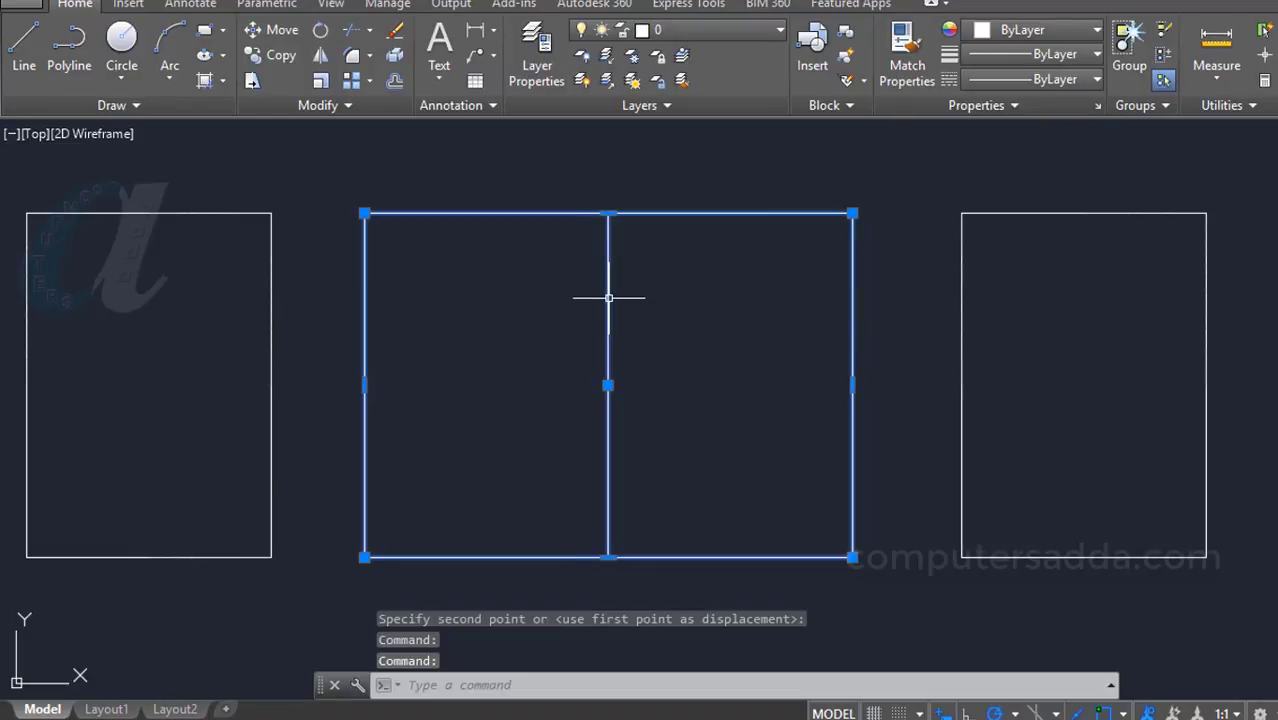
Delete the original rectangle and its dividing line, then adjust the view.
key("Delete")
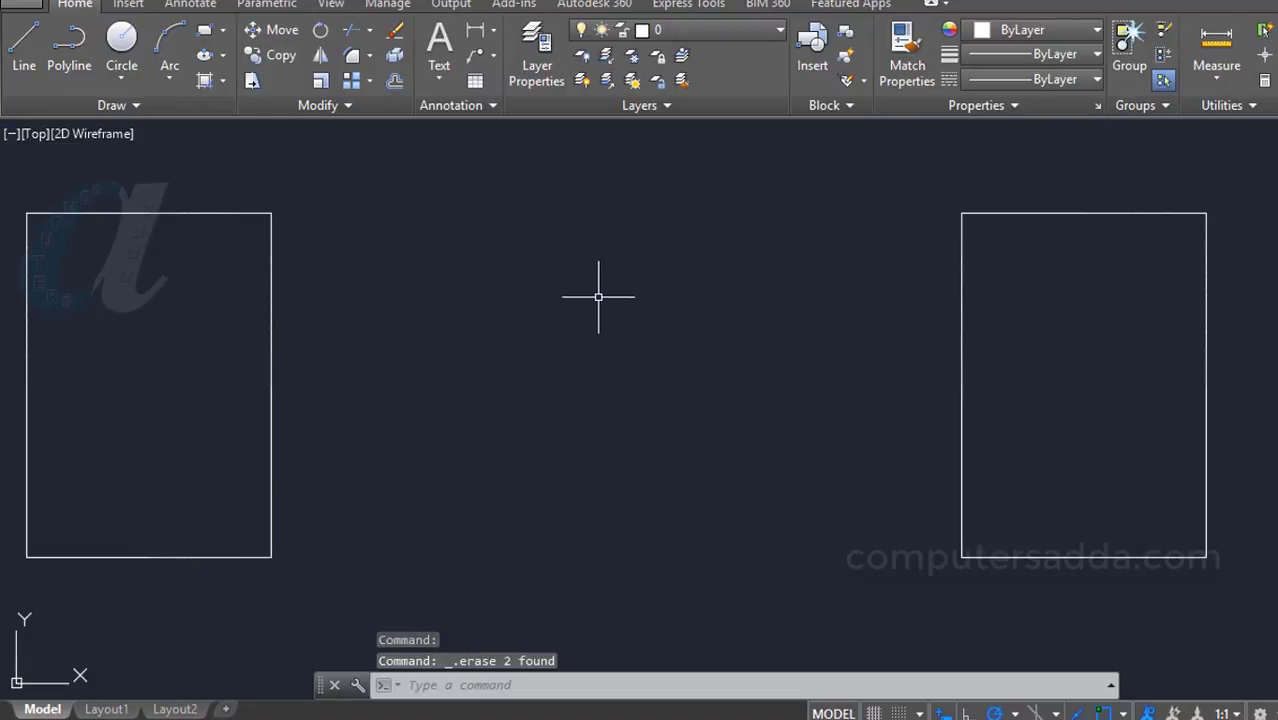
middle_click_drag(535, 310, 598, 287)
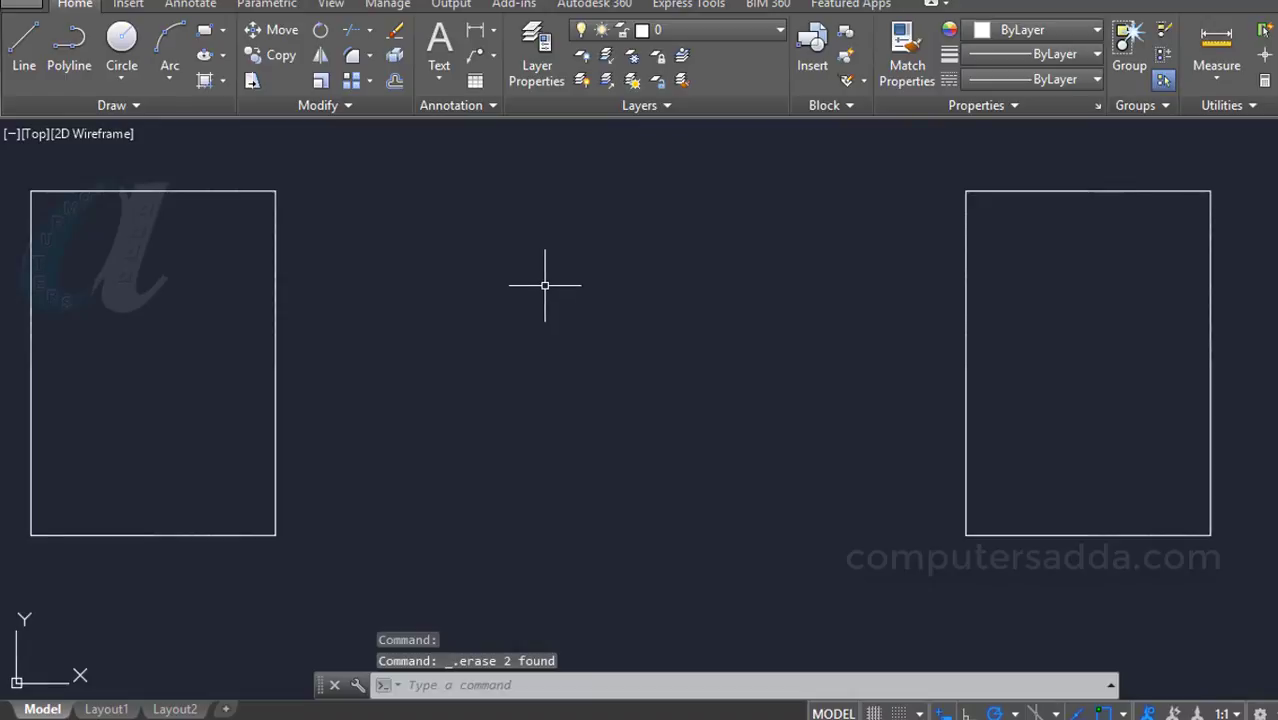
scroll(546, 286, "down", 3)
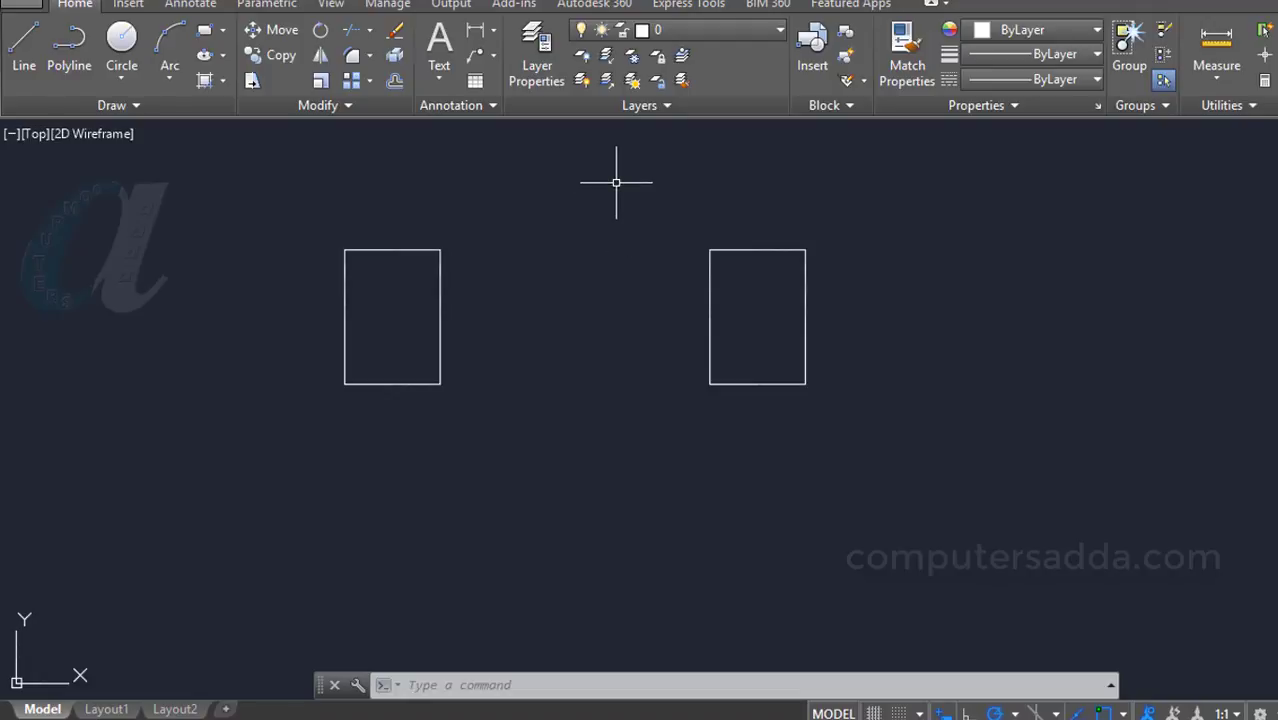
scroll(570, 258, "up", 2)
scroll(568, 258, "up", 4)
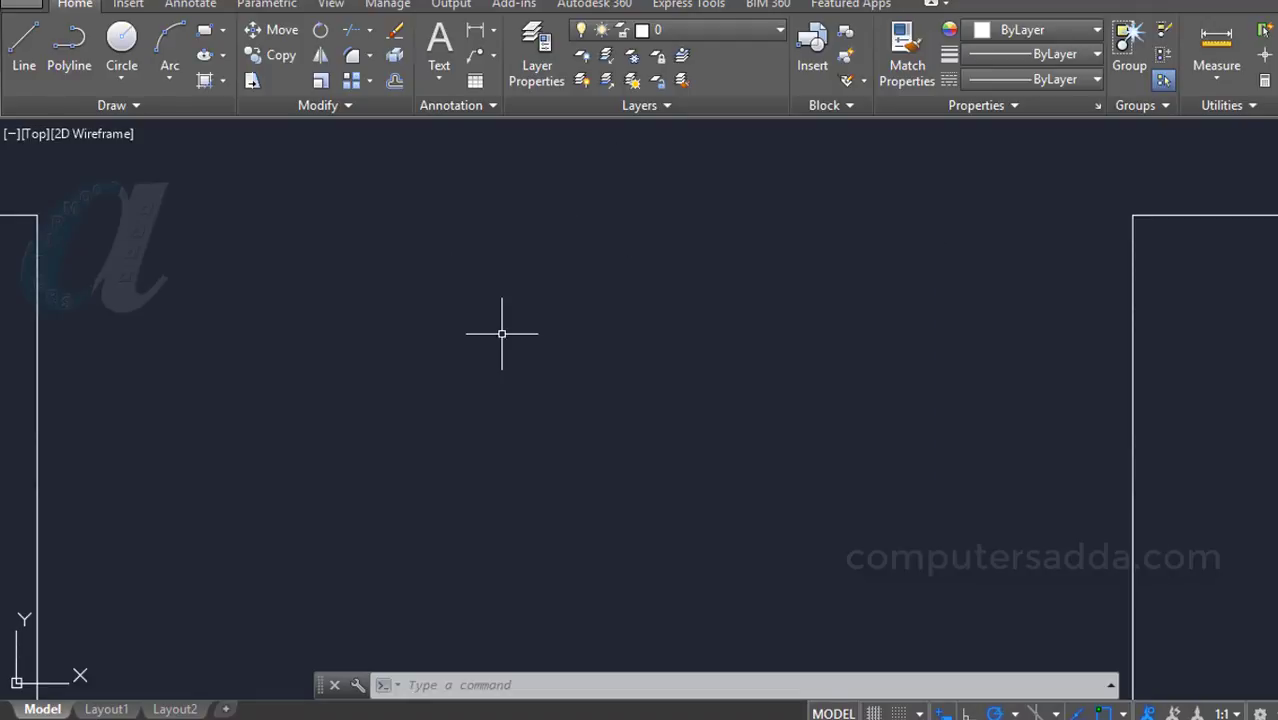
Draw a circle centred between the two separated half rectangles.
type("c")
key("Return")
left_click(590, 380)
left_click(750, 374)
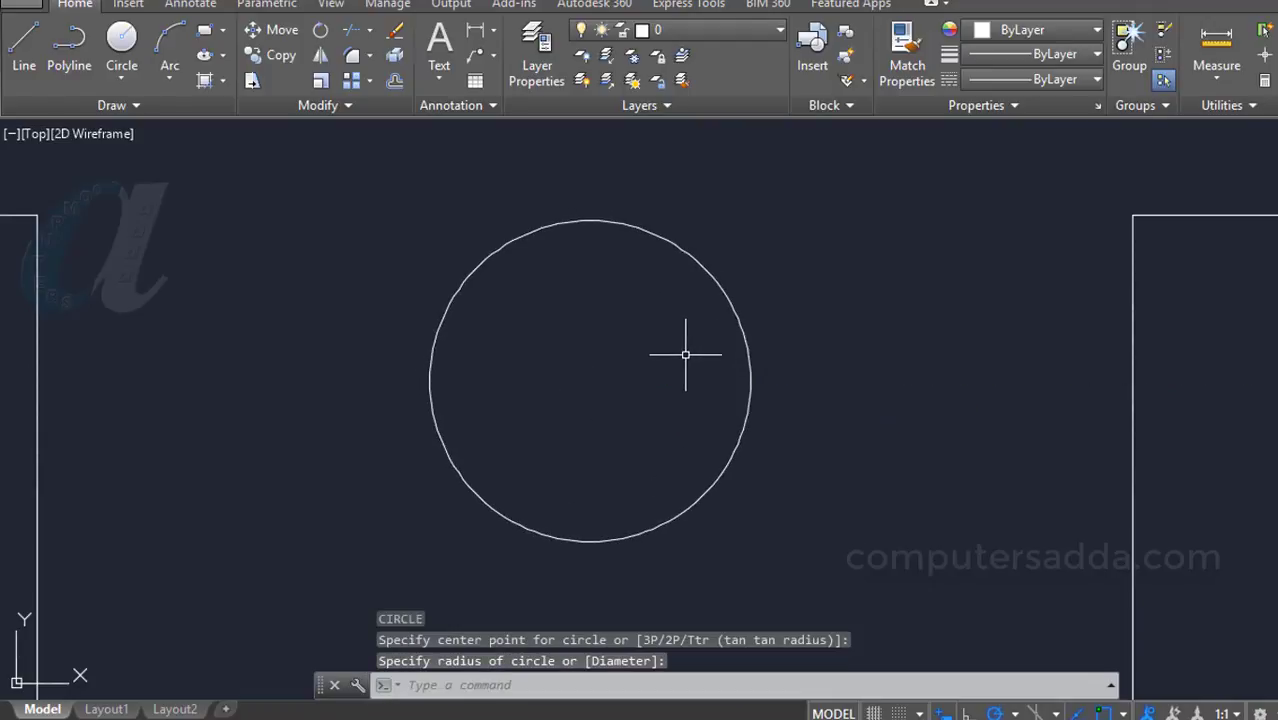
Draw vertical and horizontal quadrant-to-quadrant diameters plus one upper-left to lower-right diagonal across the circle.
type("l")
key("Return")
left_click(590, 219)
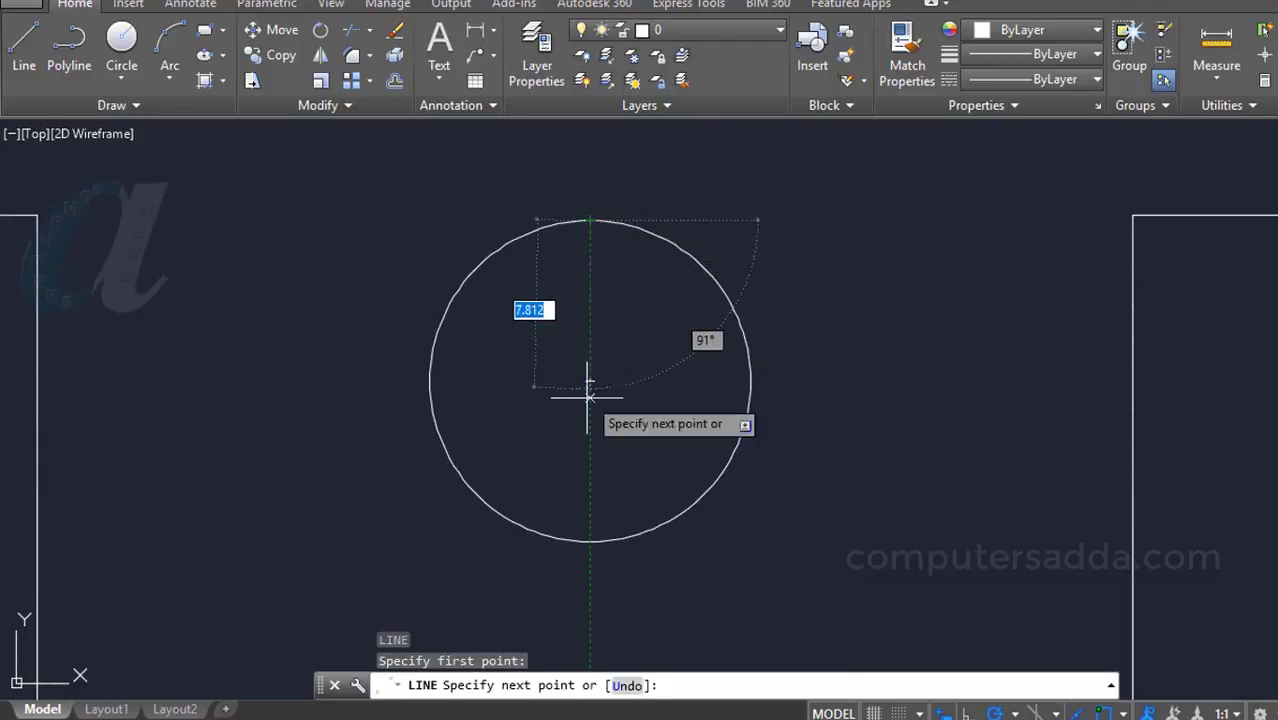
left_click(590, 541)
key("Return")
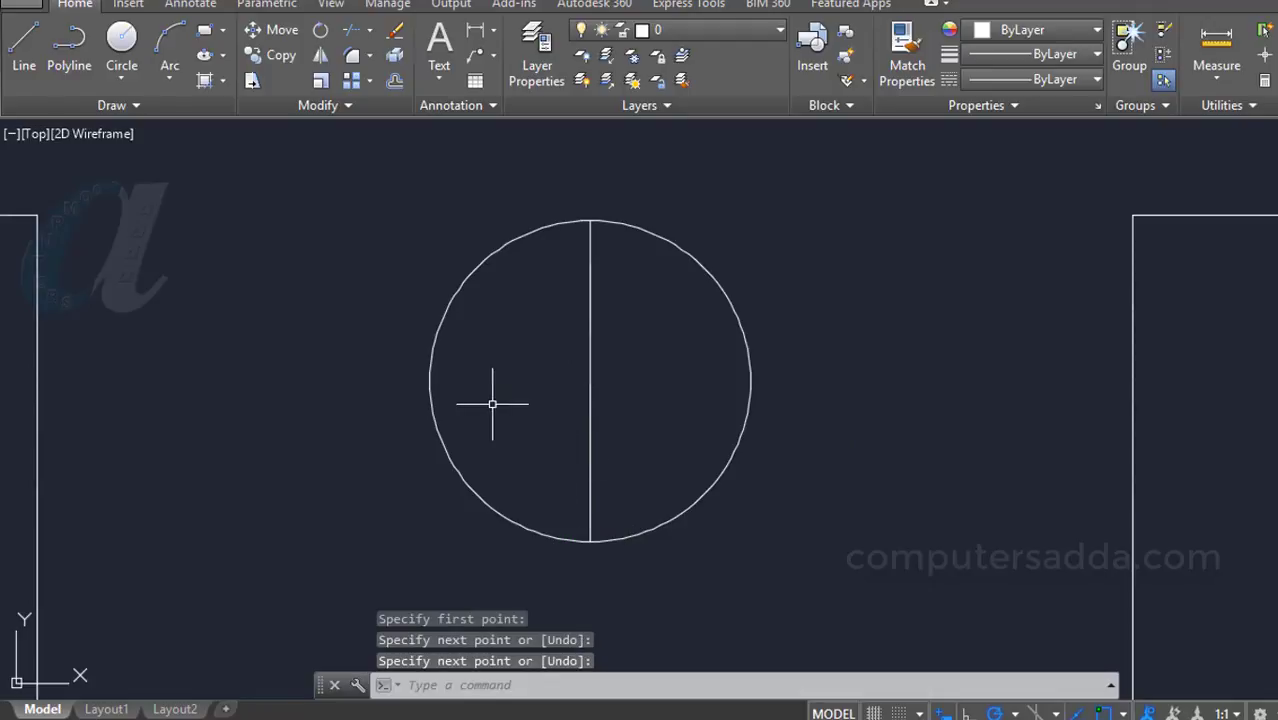
type("l")
key("Return")
left_click(430, 380)
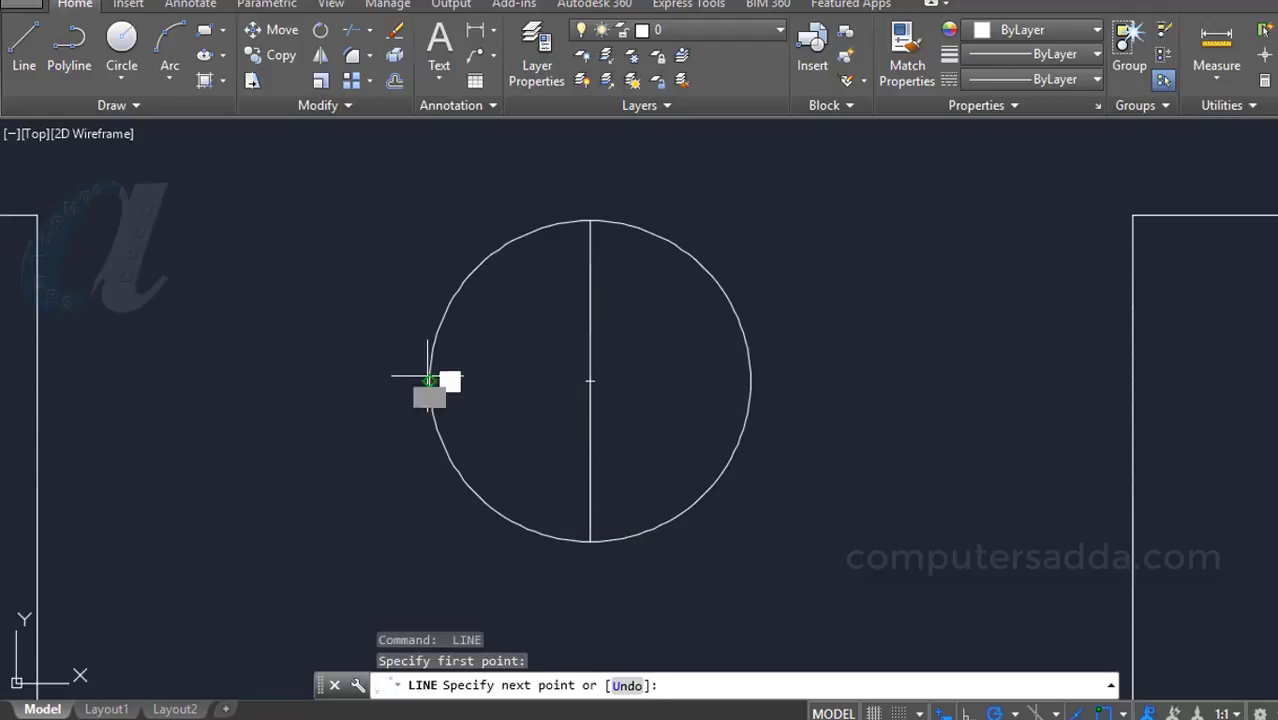
left_click(750, 380)
key("Return")
type("l")
key("Return")
left_click(479, 264)
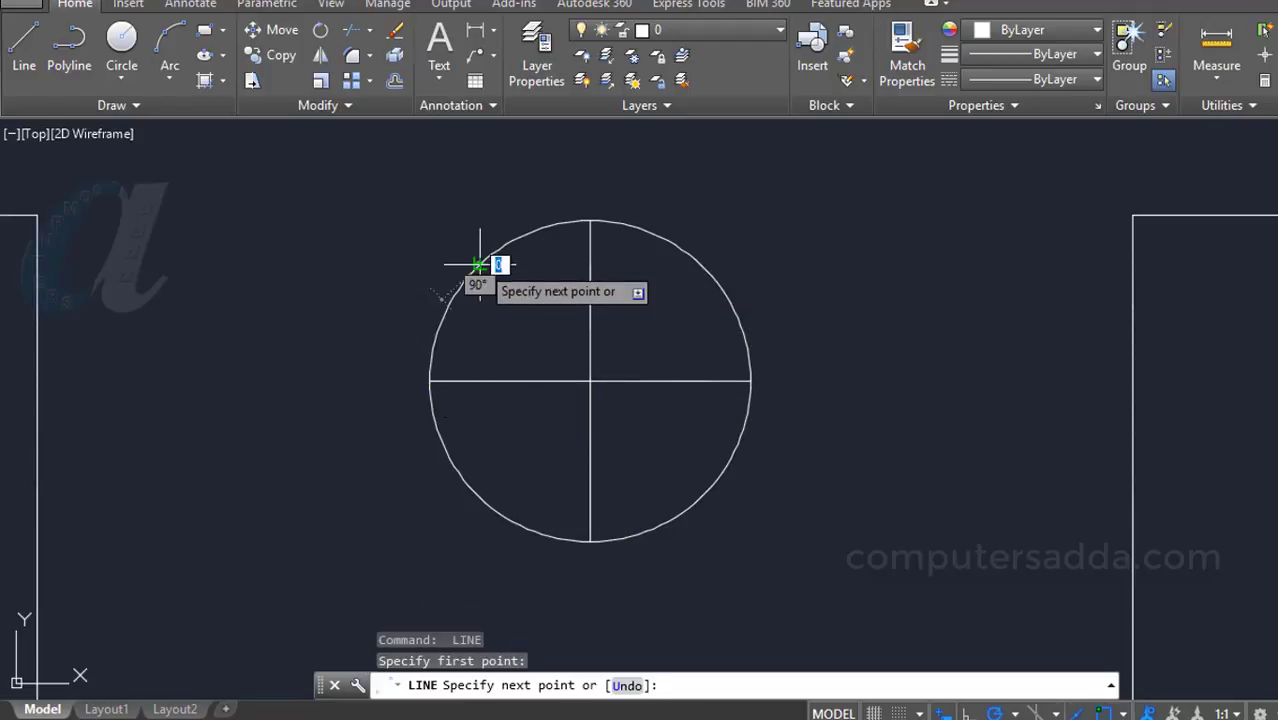
left_click(699, 498)
key("Return")
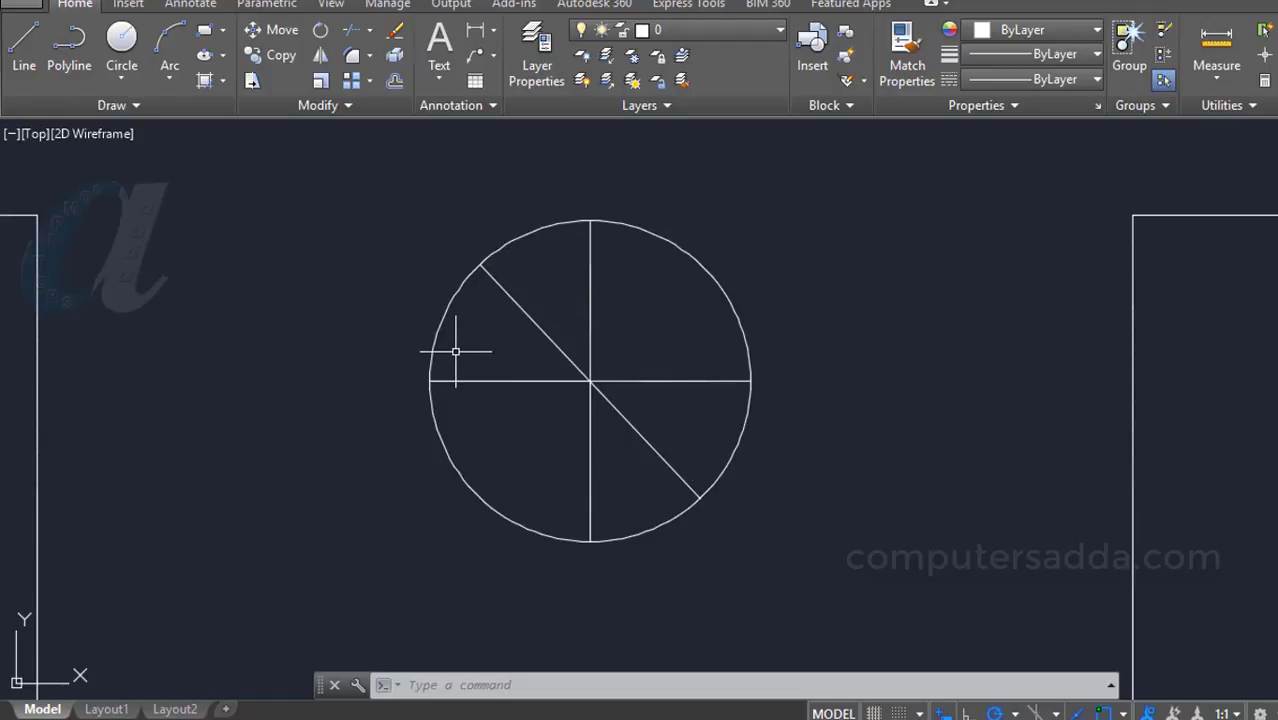
Run BOUNDARY, picking inside all six sectors to create six separate boundary polylines.
type("bo")
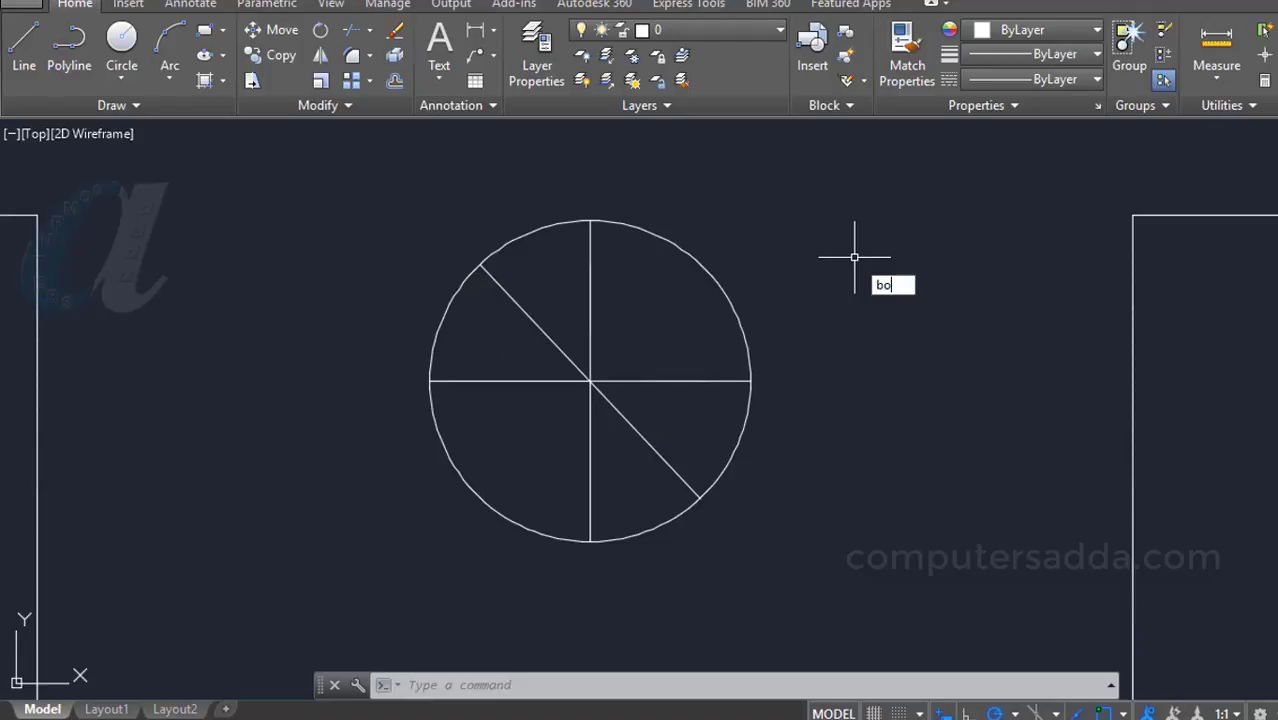
key("Return")
left_click(910, 249)
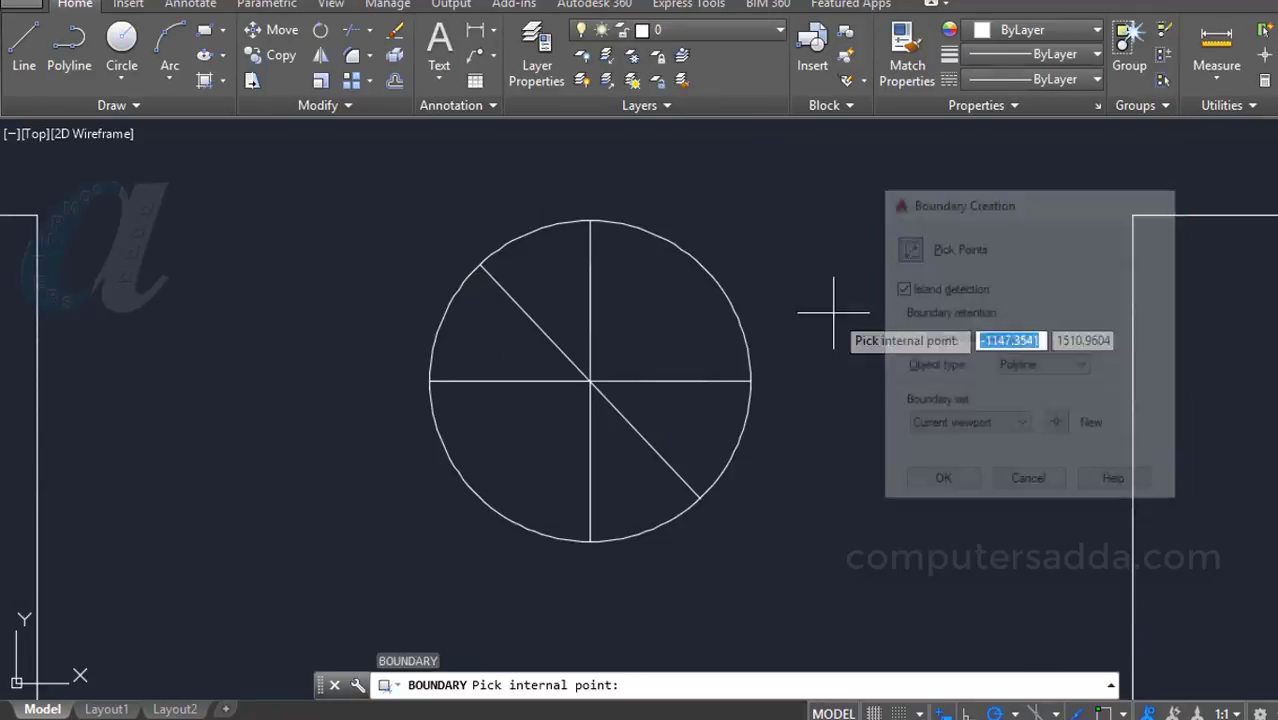
left_click(625, 310)
left_click(535, 285)
left_click(479, 326)
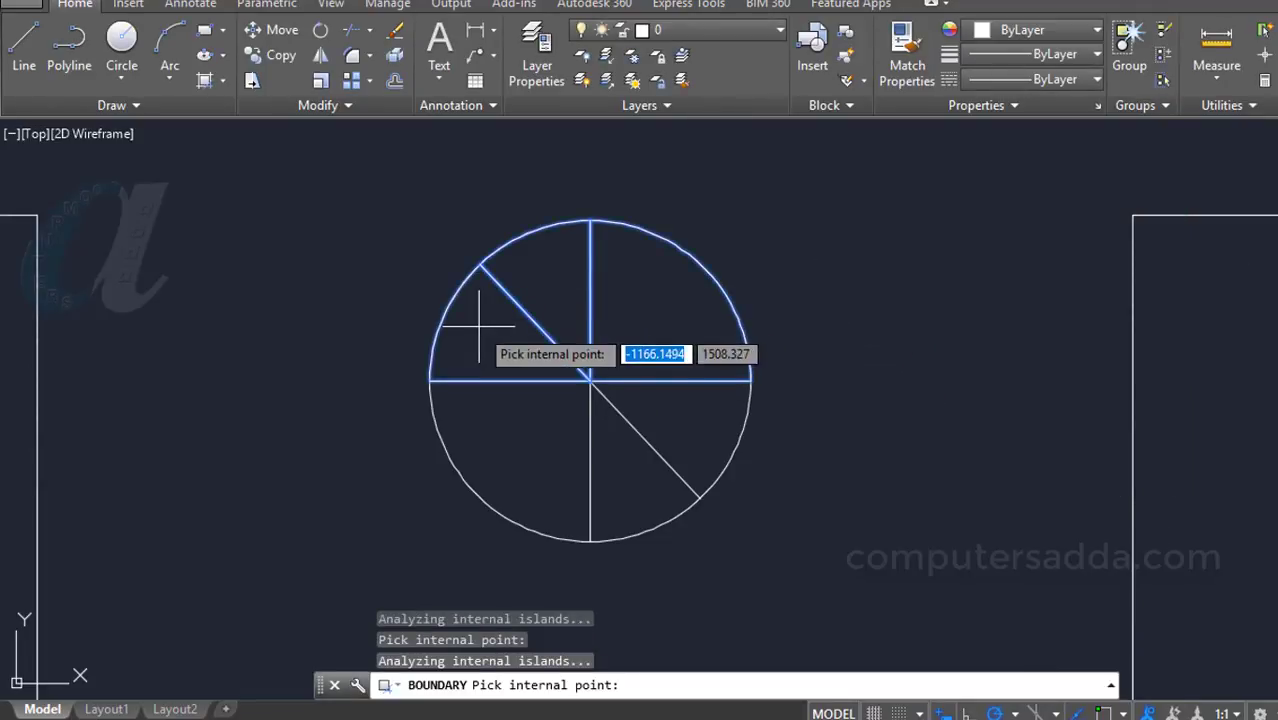
left_click(500, 428)
left_click(625, 465)
left_click(691, 423)
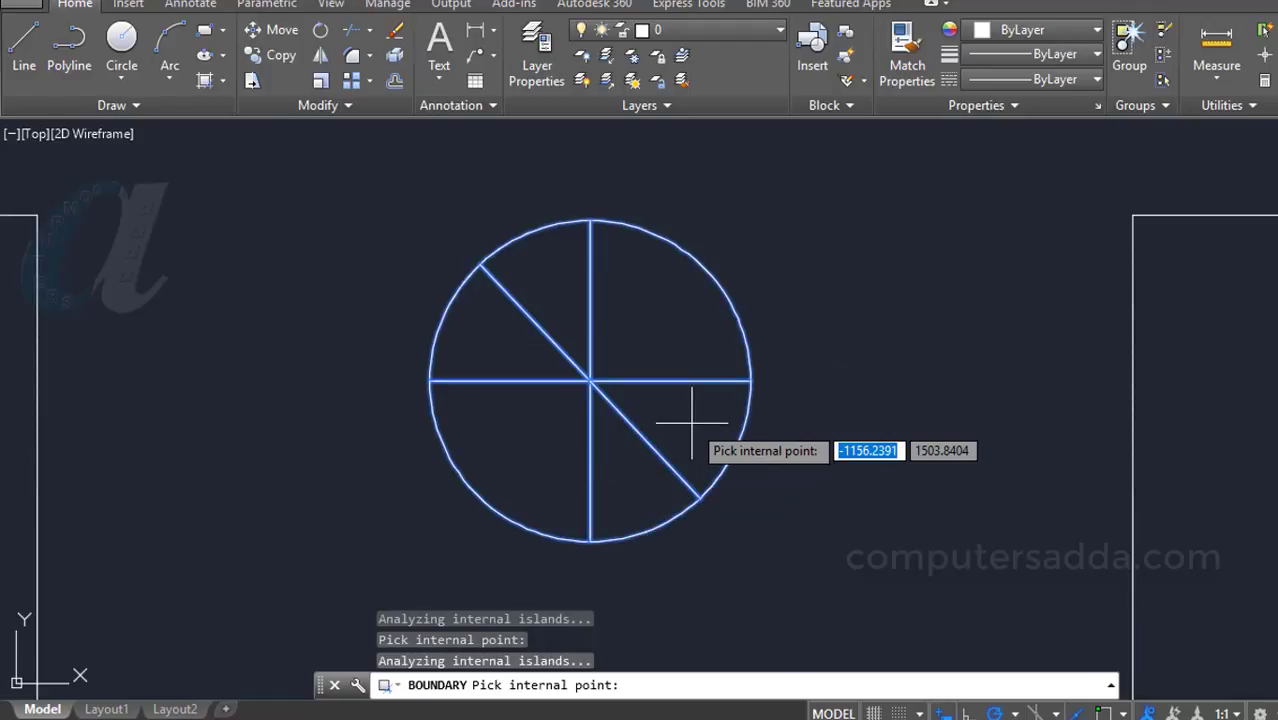
key("Return")
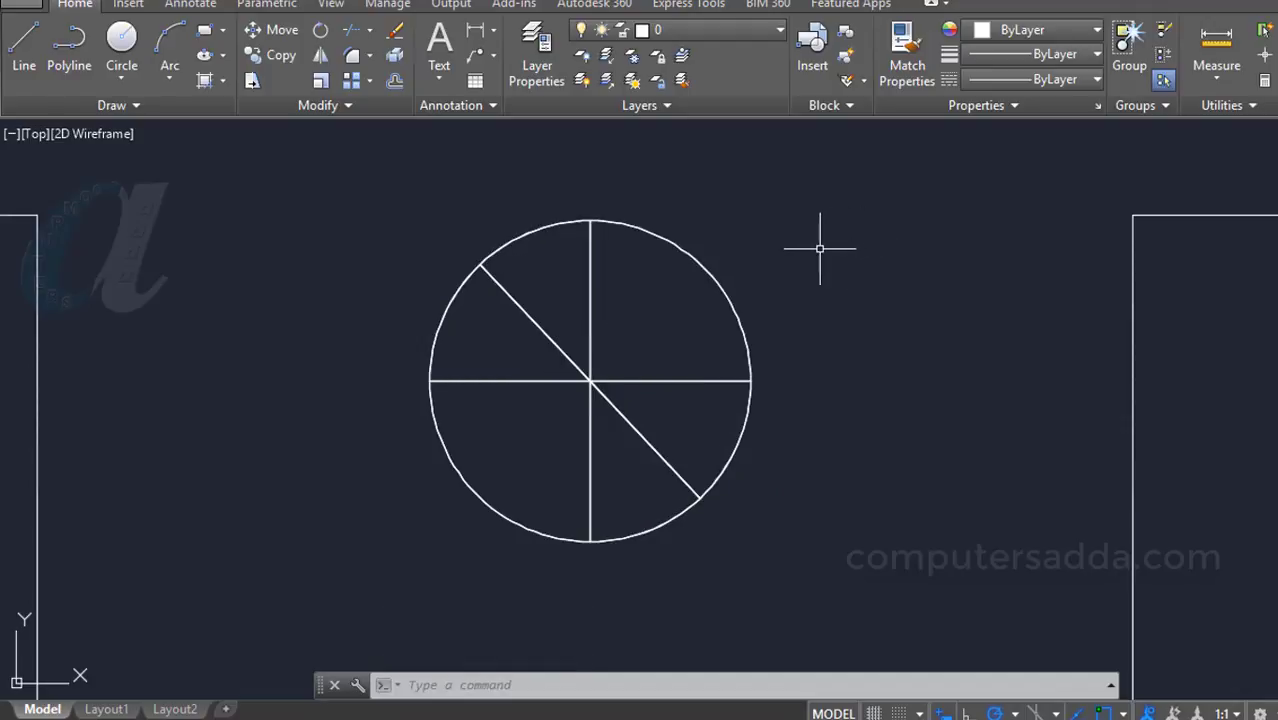
Move the upper-left sector boundary out of the circle to the upper left.
type("m")
key("Return")
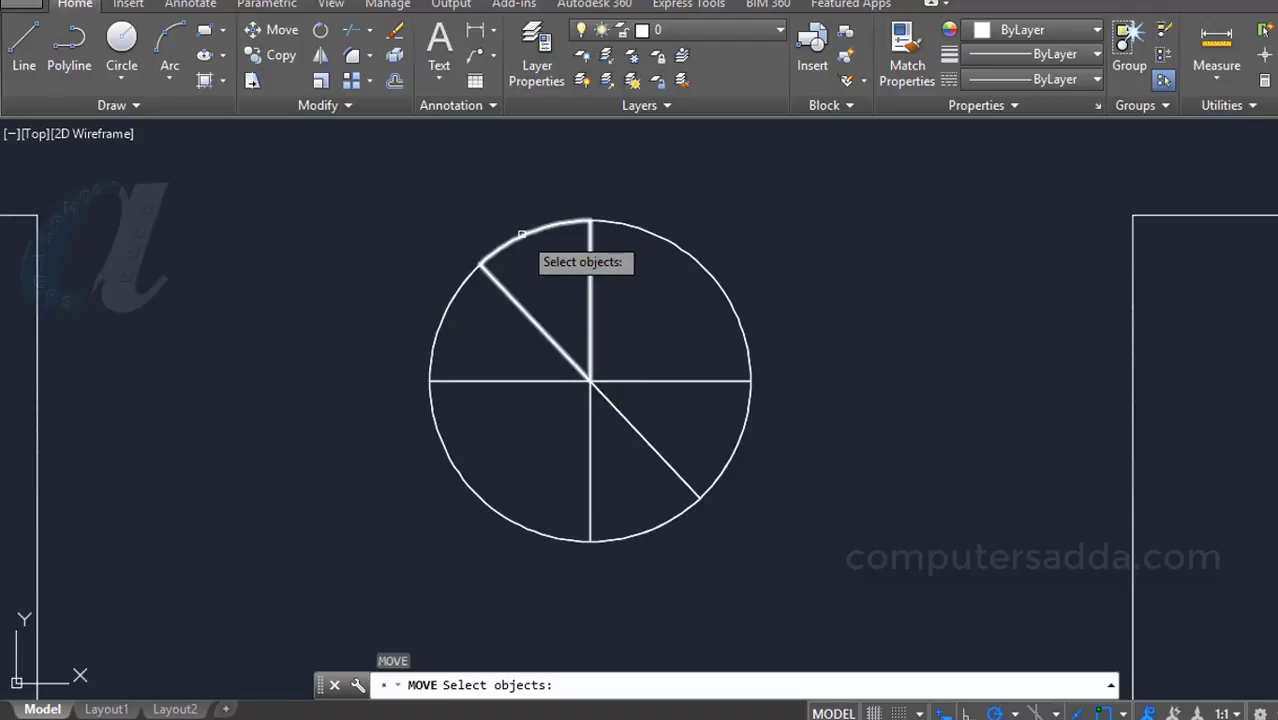
left_click(520, 234)
key("Return")
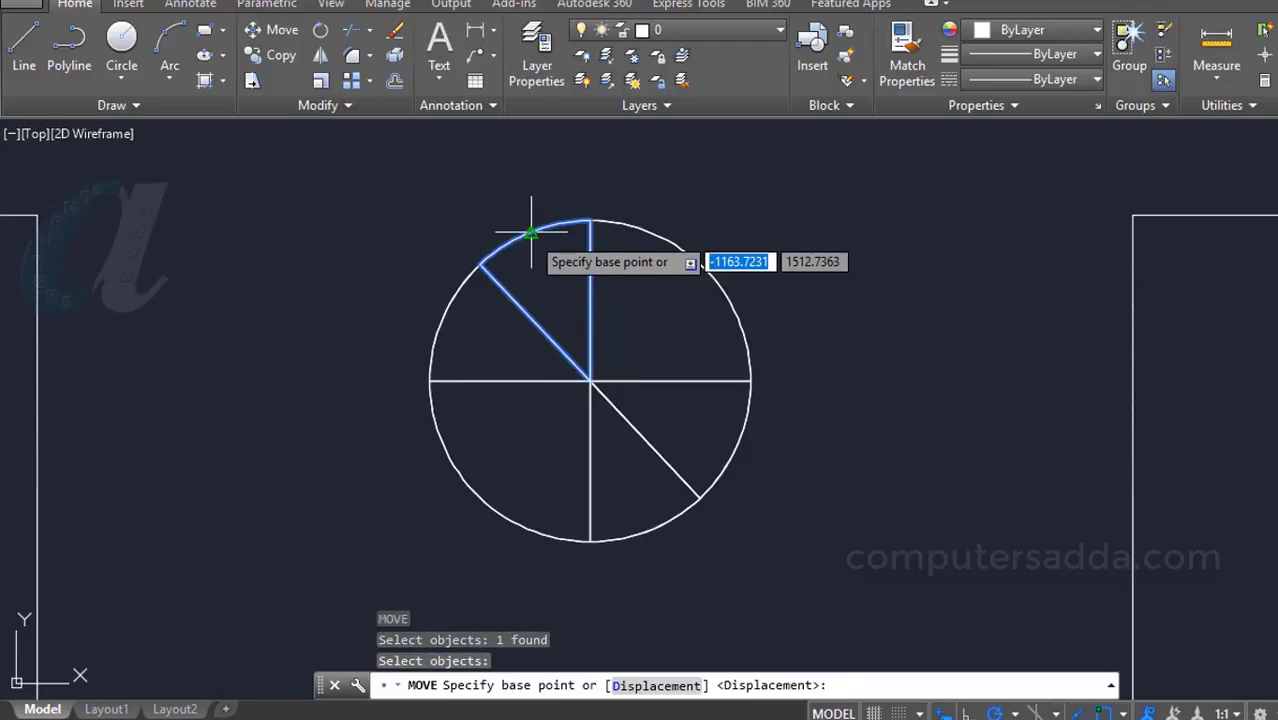
left_click(531, 232)
left_click(178, 212)
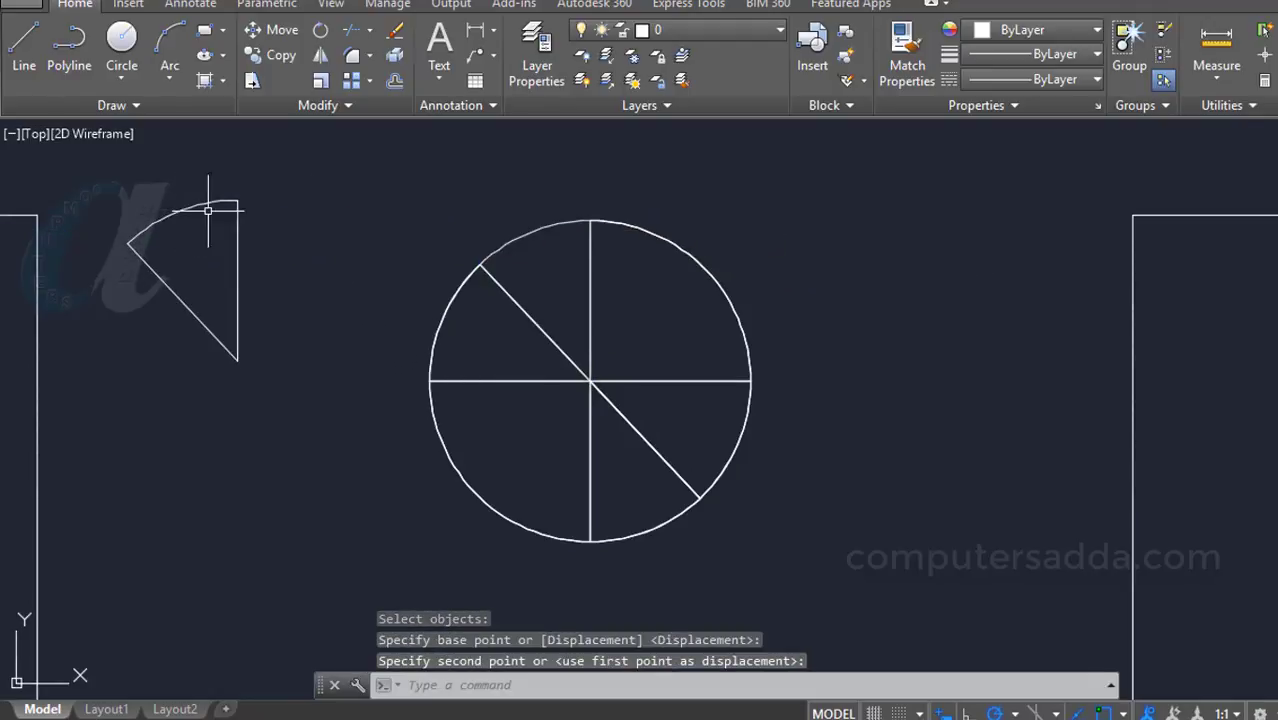
key("Escape")
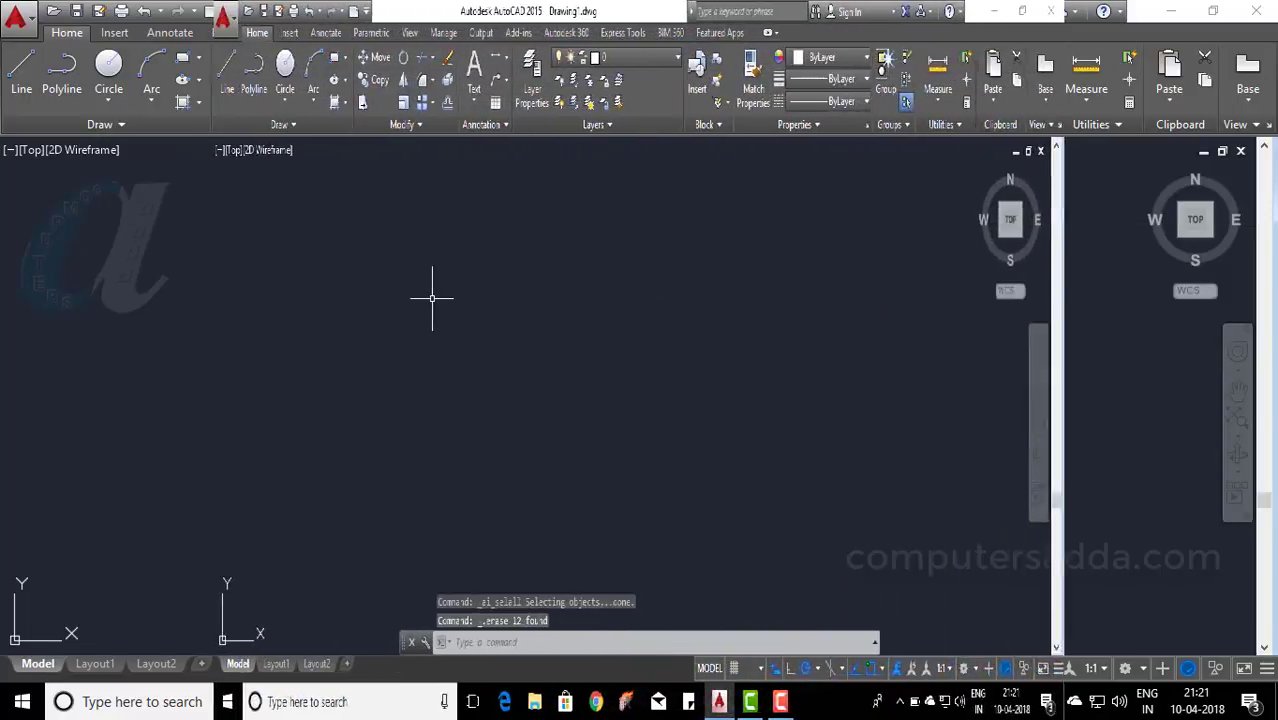
left_click(331, 83)
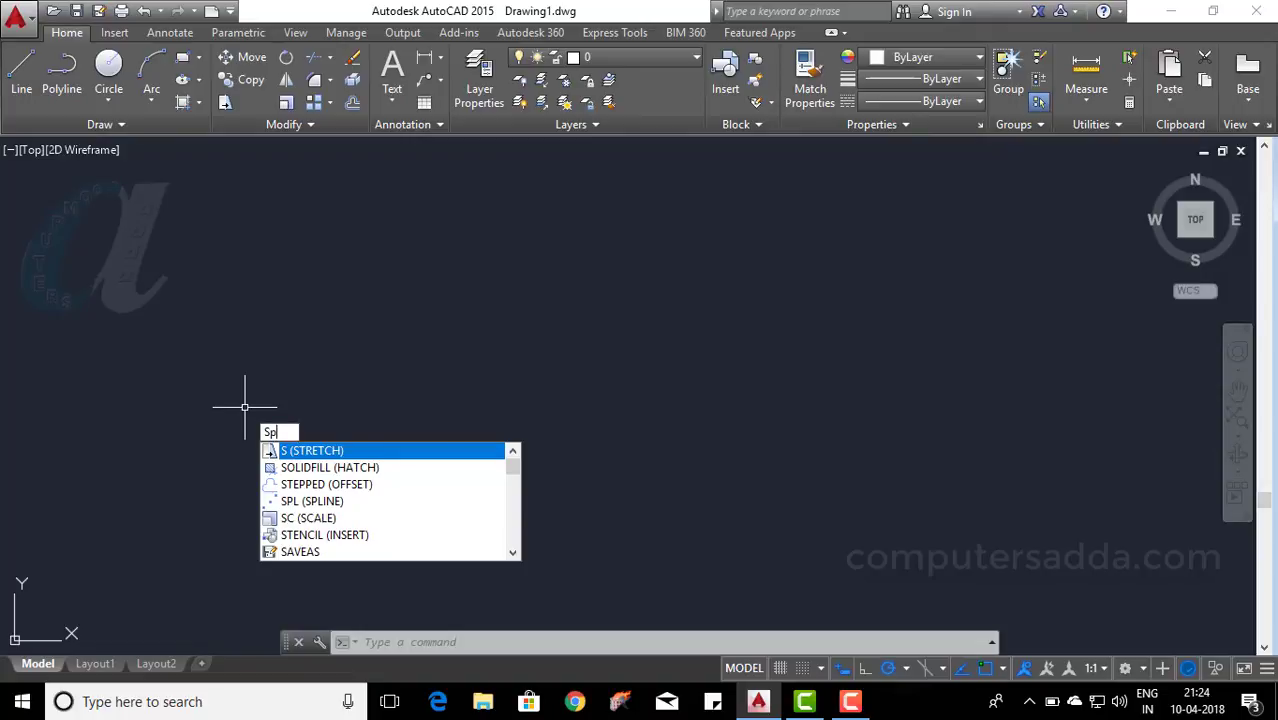
Draw the left wavy spline through four fit points: start, peak, trough and rising end.
type("pl")
key("Return")
left_click(153, 416)
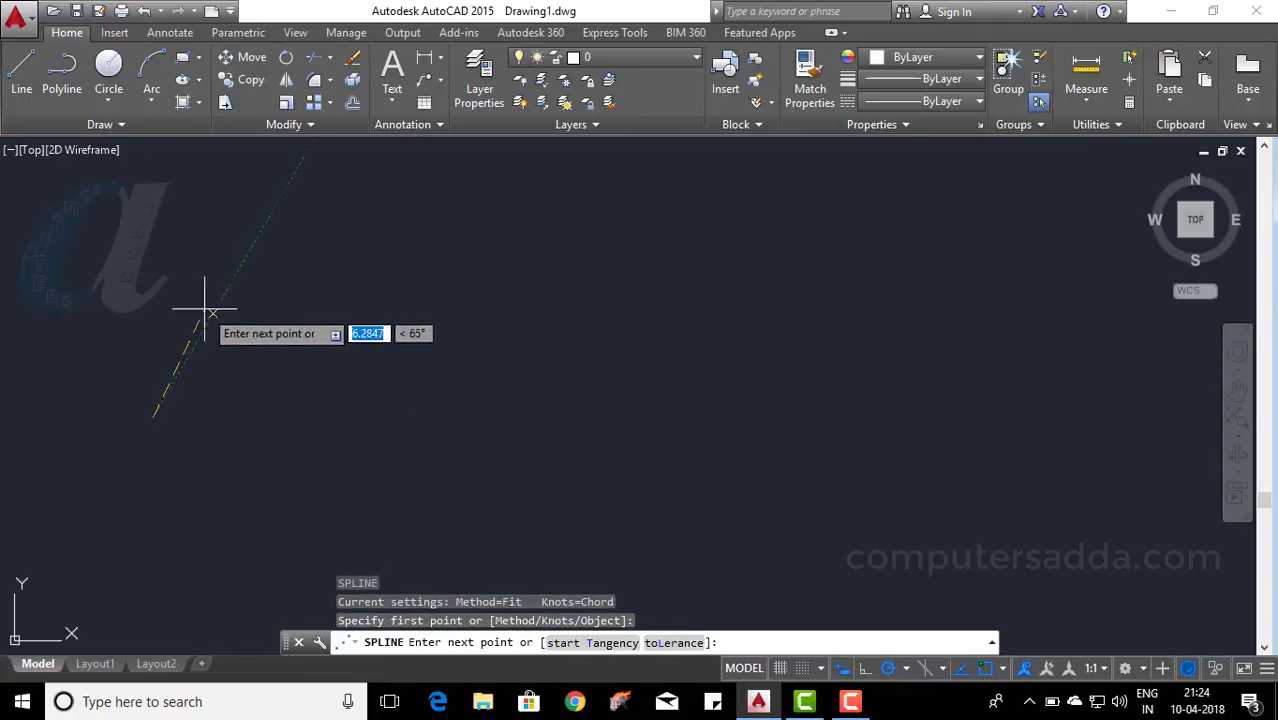
left_click(275, 255)
left_click(385, 428)
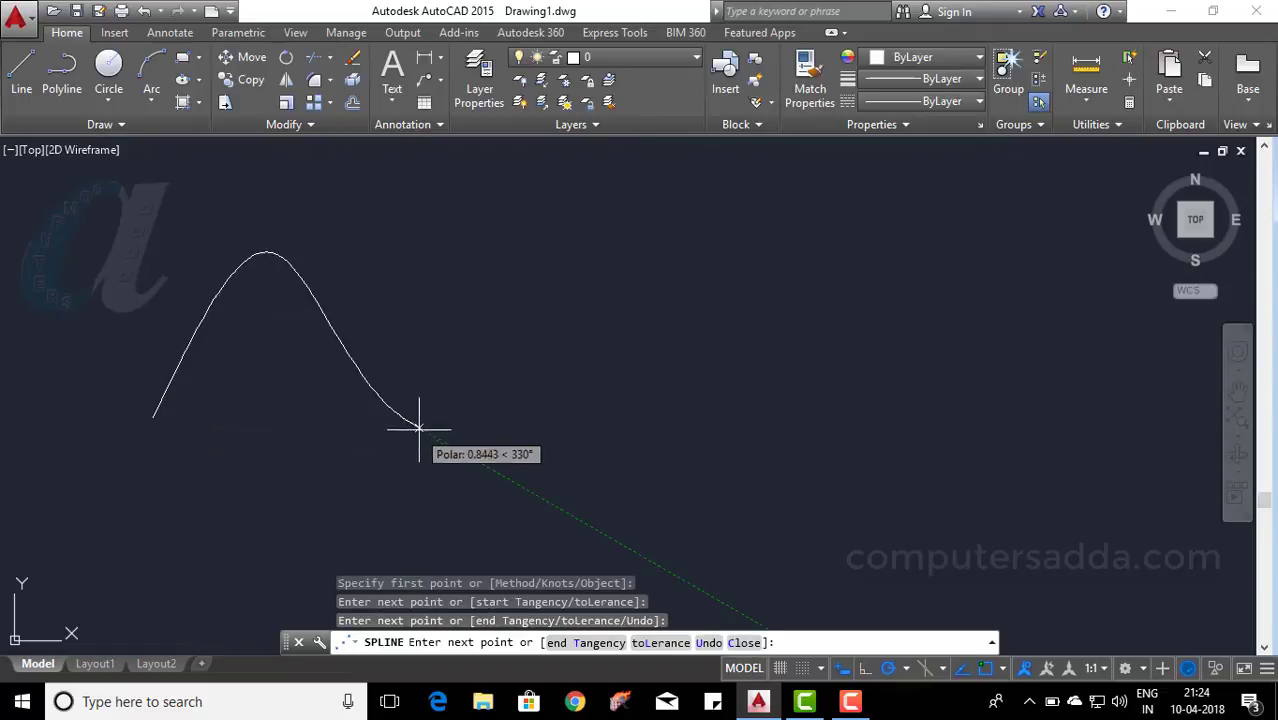
left_click(447, 394)
key("Return")
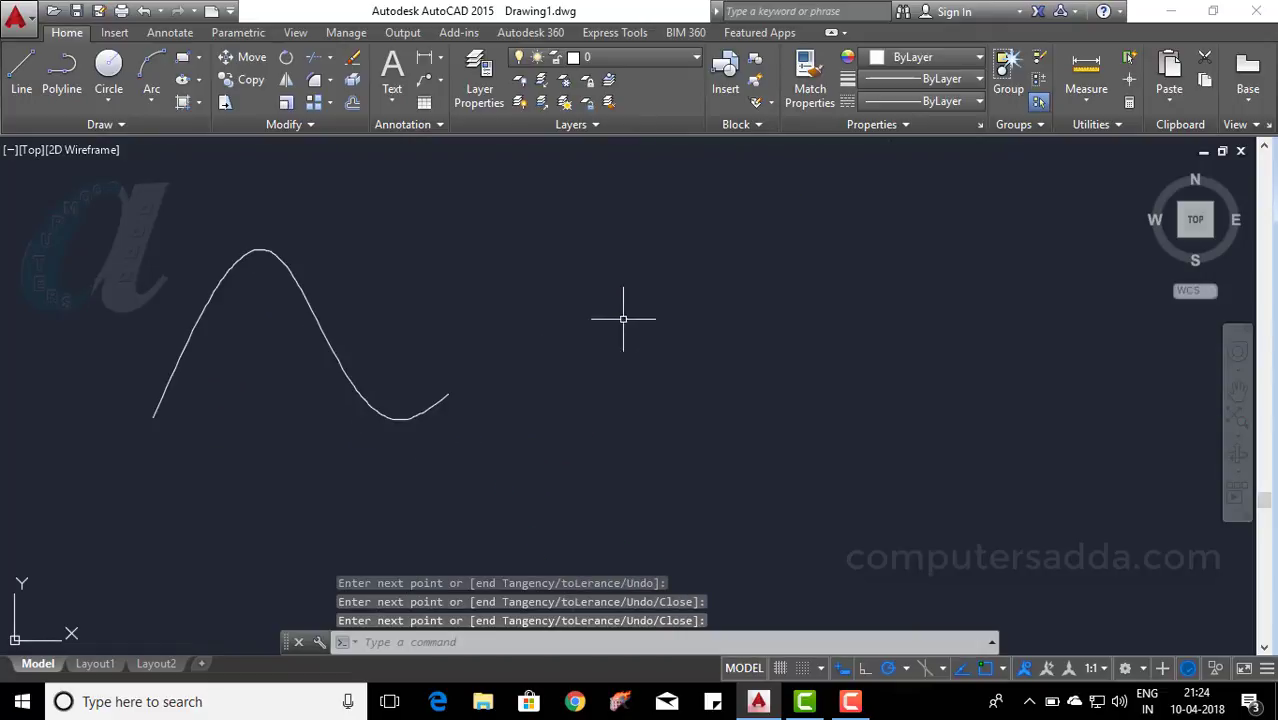
Draw a second wavy spline on the right, leaving a gap after the left wave.
key("Return")
left_click(556, 330)
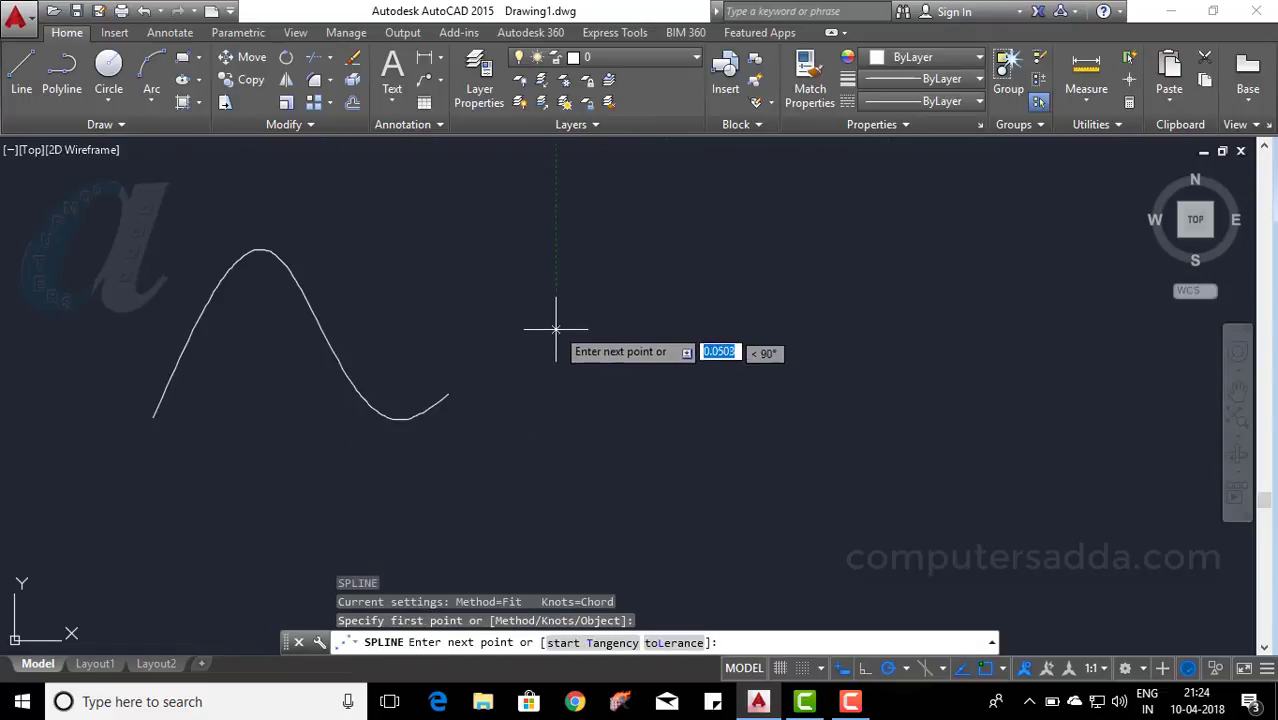
left_click(656, 215)
left_click(783, 353)
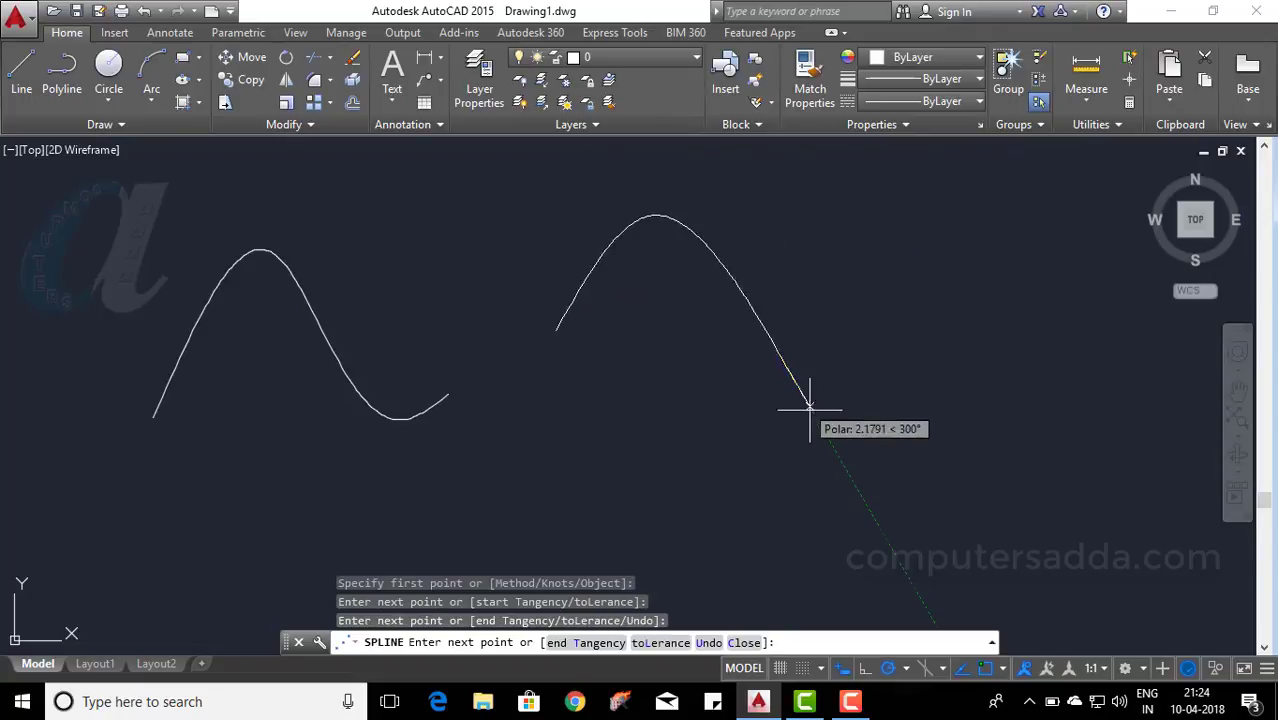
left_click(848, 449)
left_click(948, 325)
key("Return")
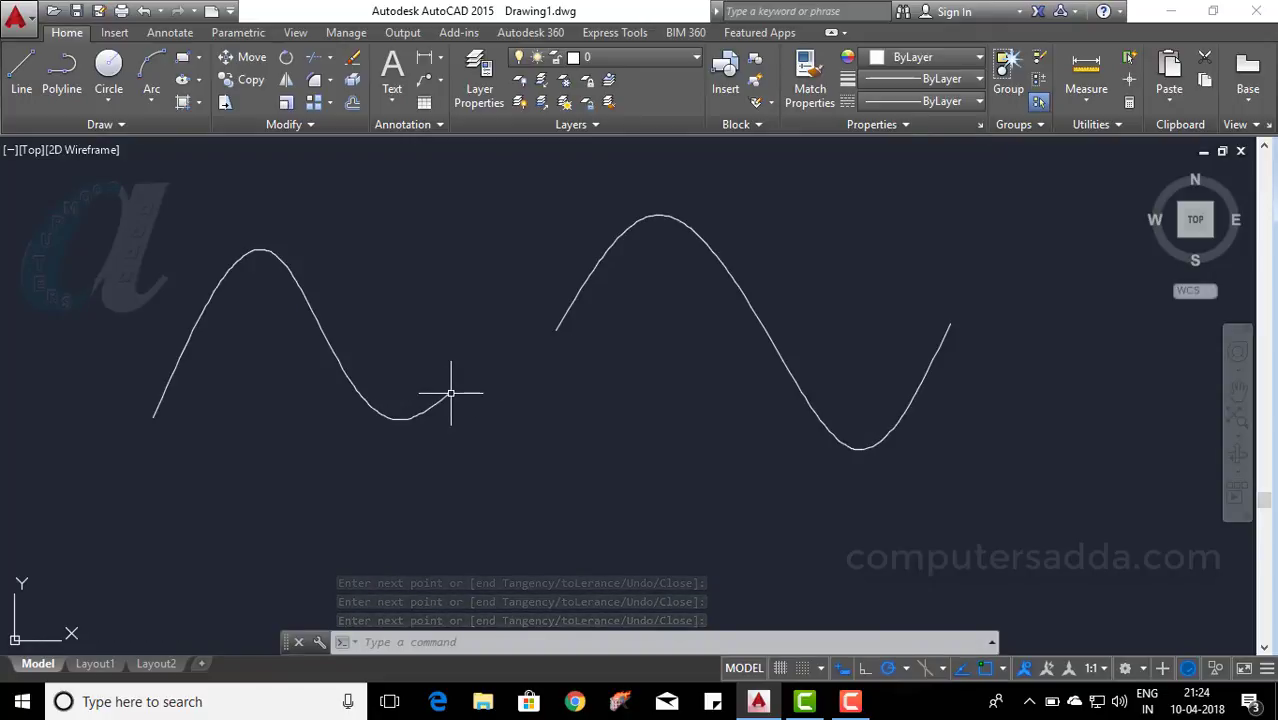
left_click(330, 83)
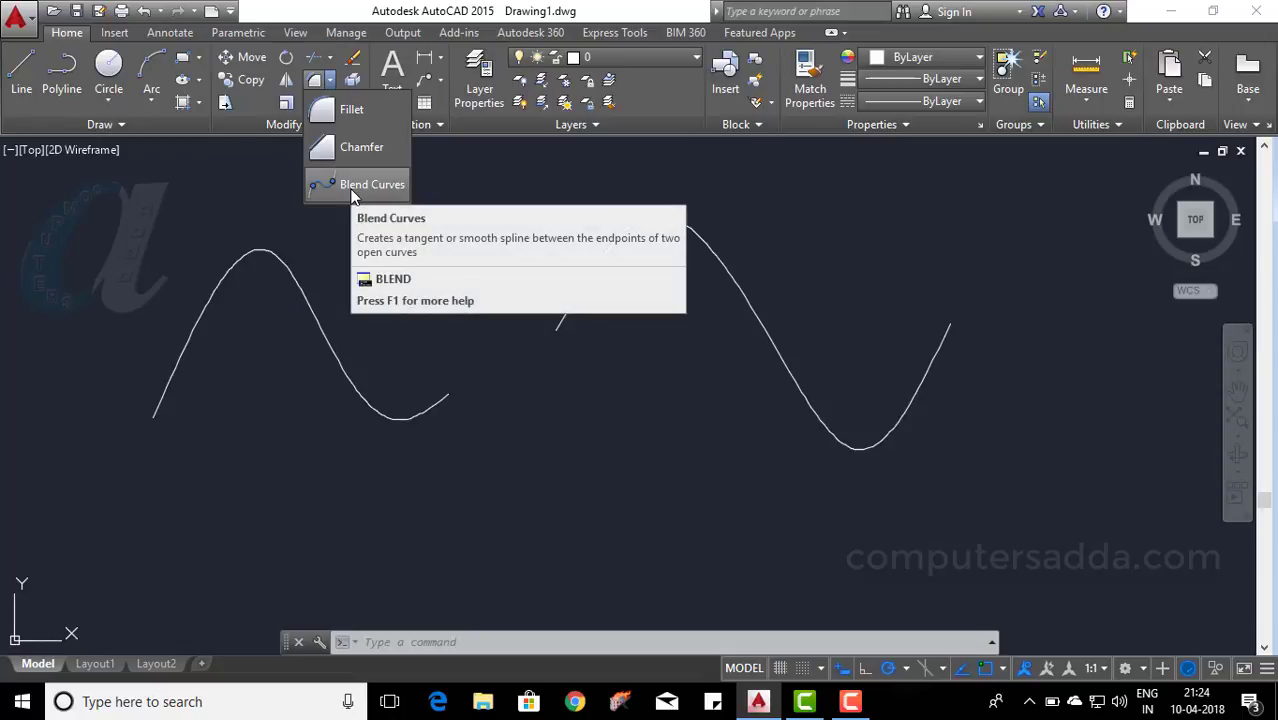
Bridge the left wave's end to the right wave's start with a Blend Curves connection.
left_click(349, 188)
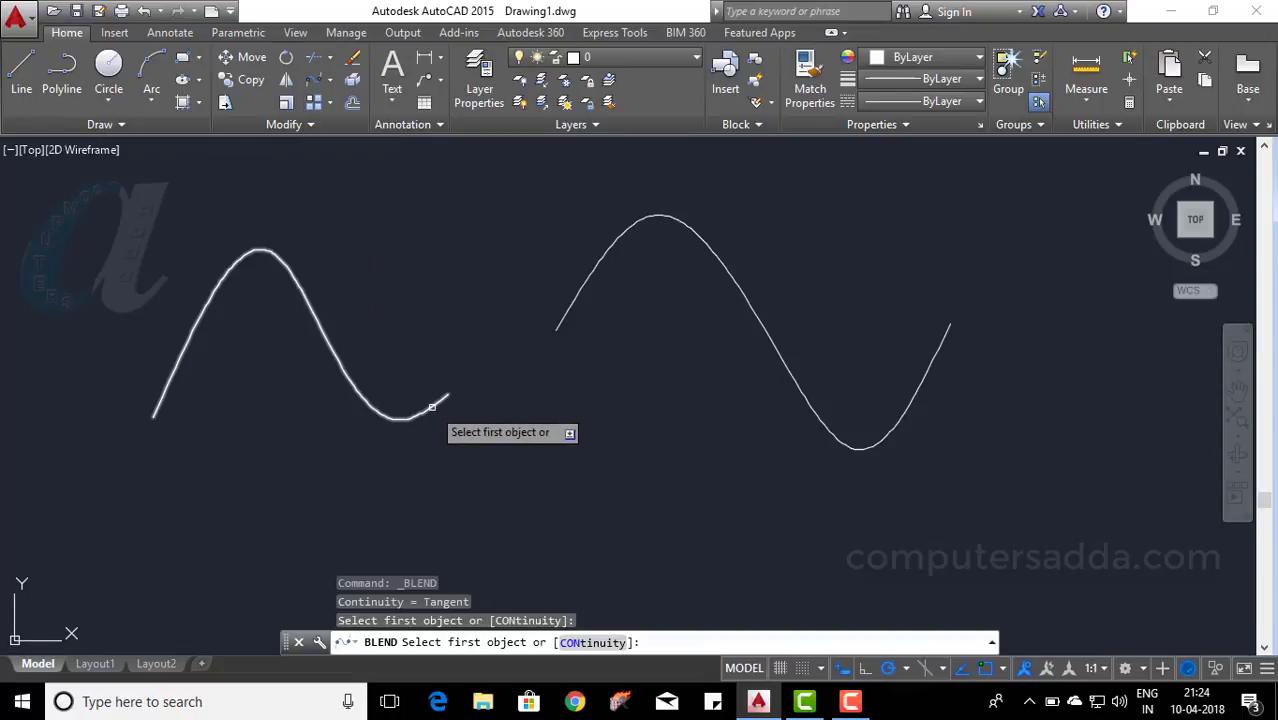
left_click(436, 404)
left_click(584, 294)
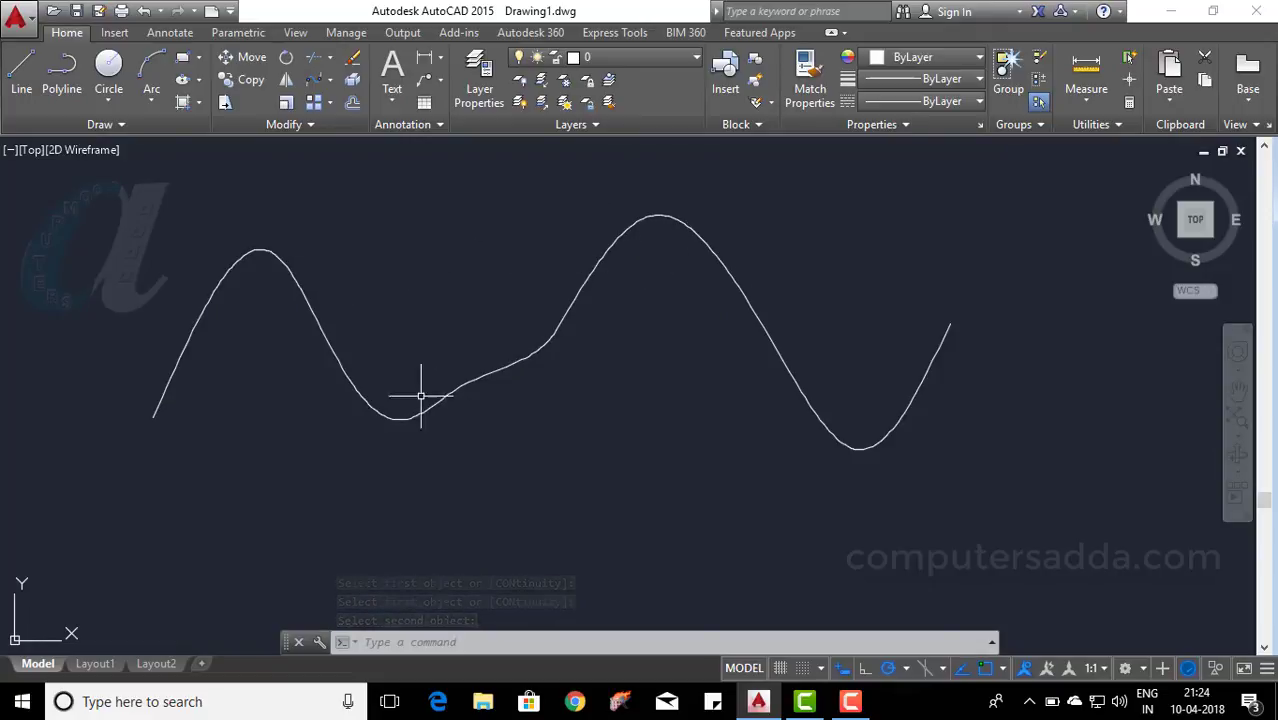
Draw two new three-point splines: an upper arch and a lower dipping curve.
scroll(322, 362, "down", 4)
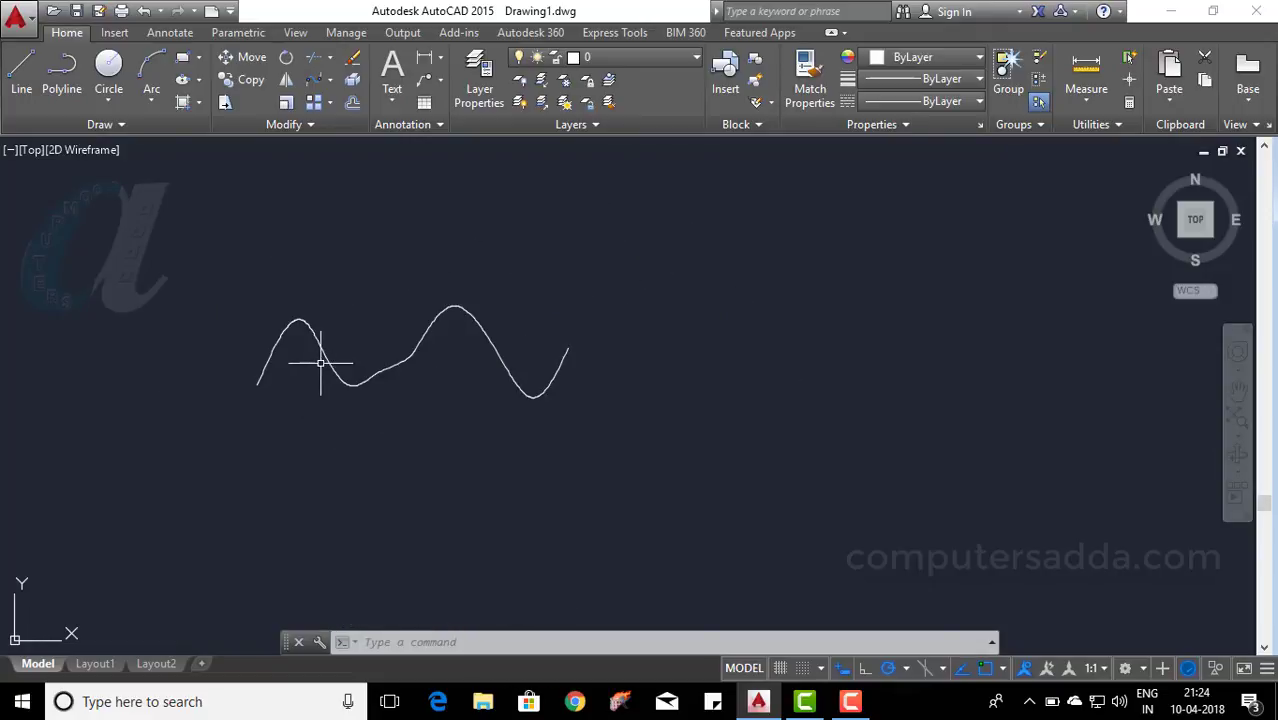
scroll(330, 364, "down", 2)
scroll(613, 366, "up", 4)
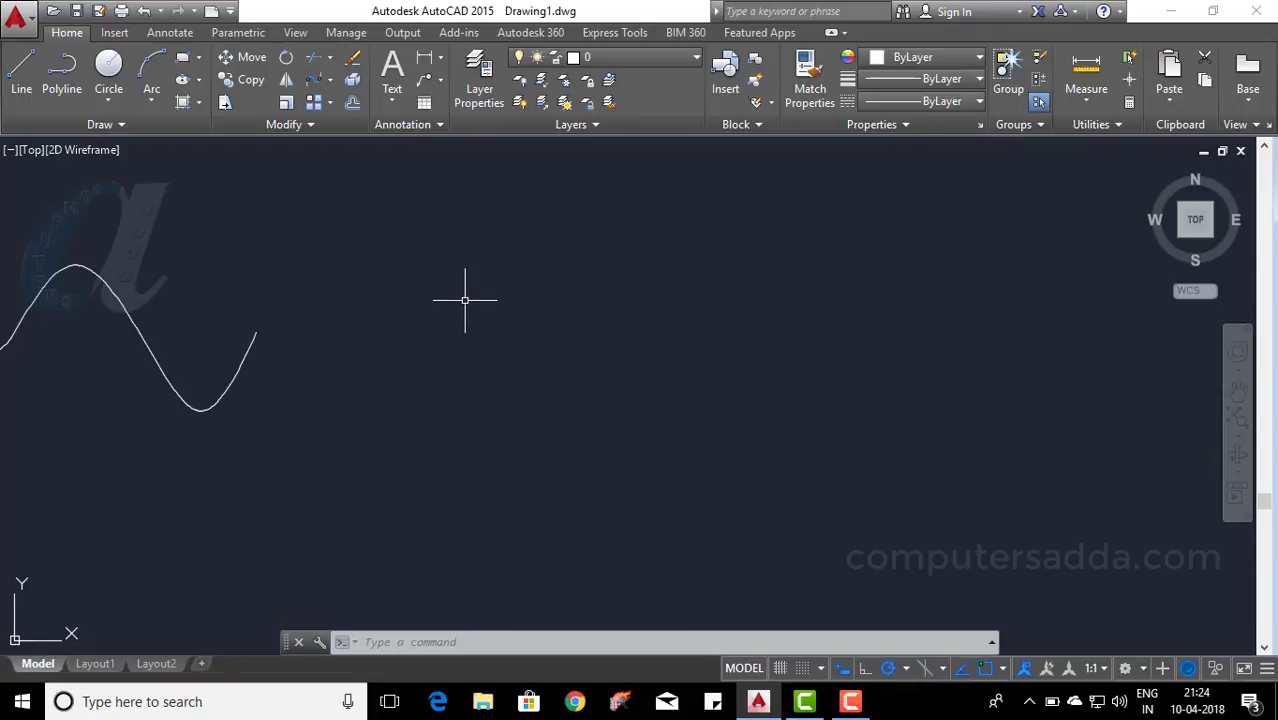
type("spl")
key("Return")
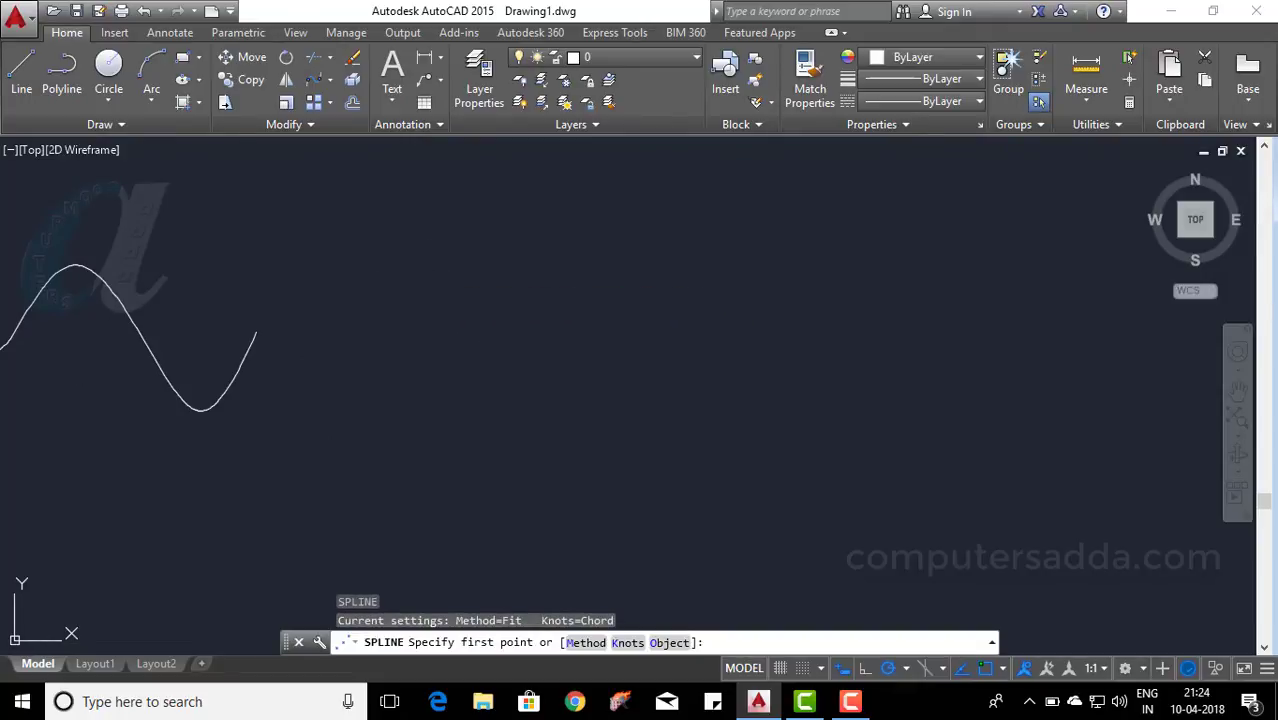
left_click(410, 272)
left_click(560, 196)
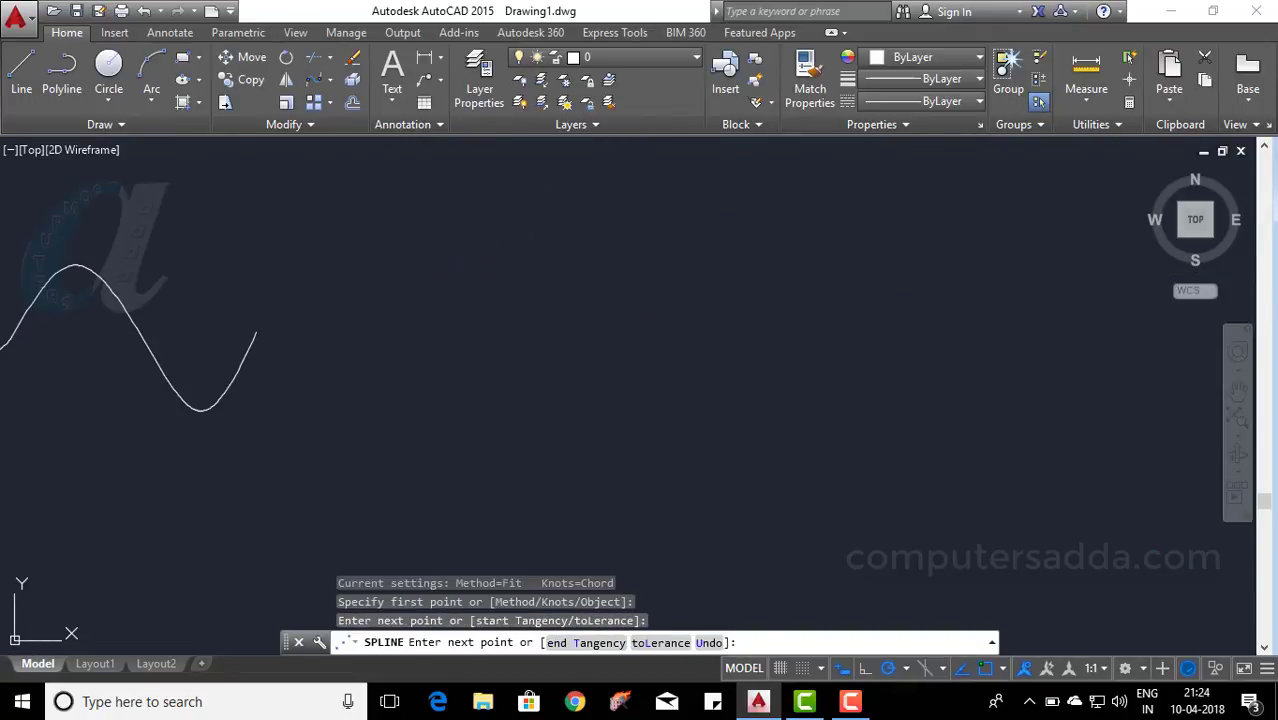
left_click(722, 293)
key("Return")
key("Return")
left_click(822, 392)
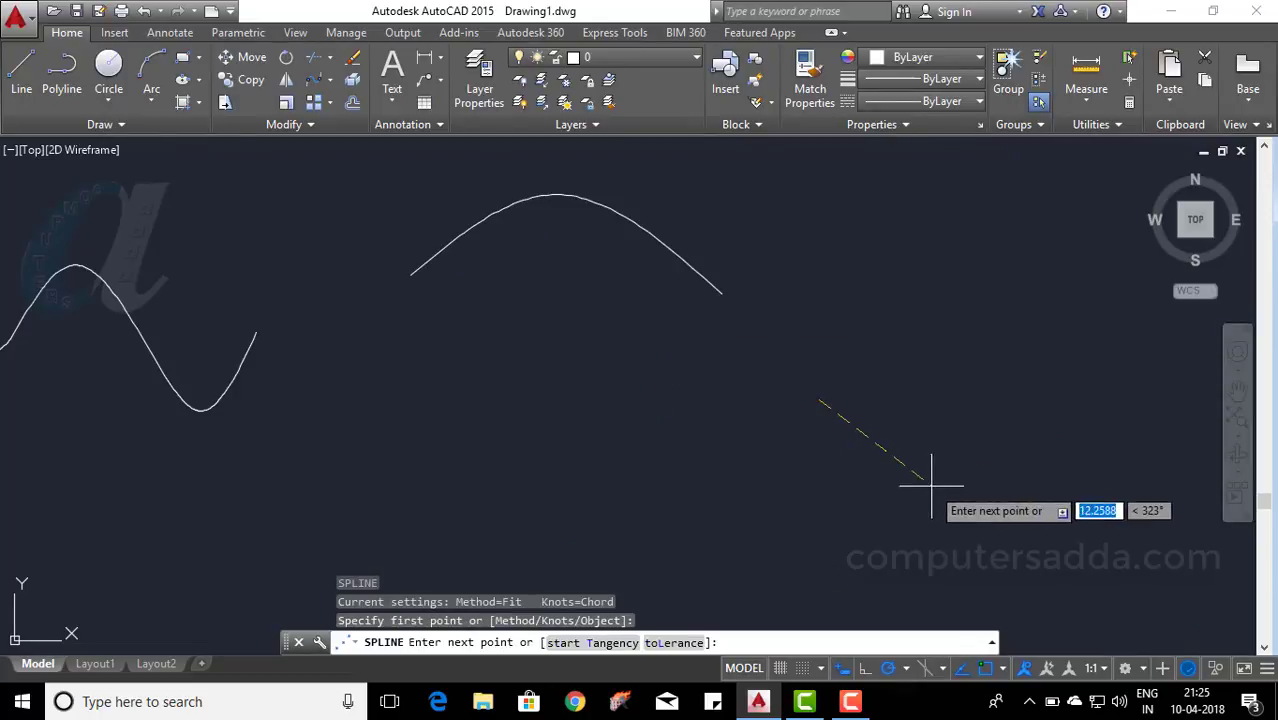
left_click(935, 500)
left_click(1148, 405)
key("Return")
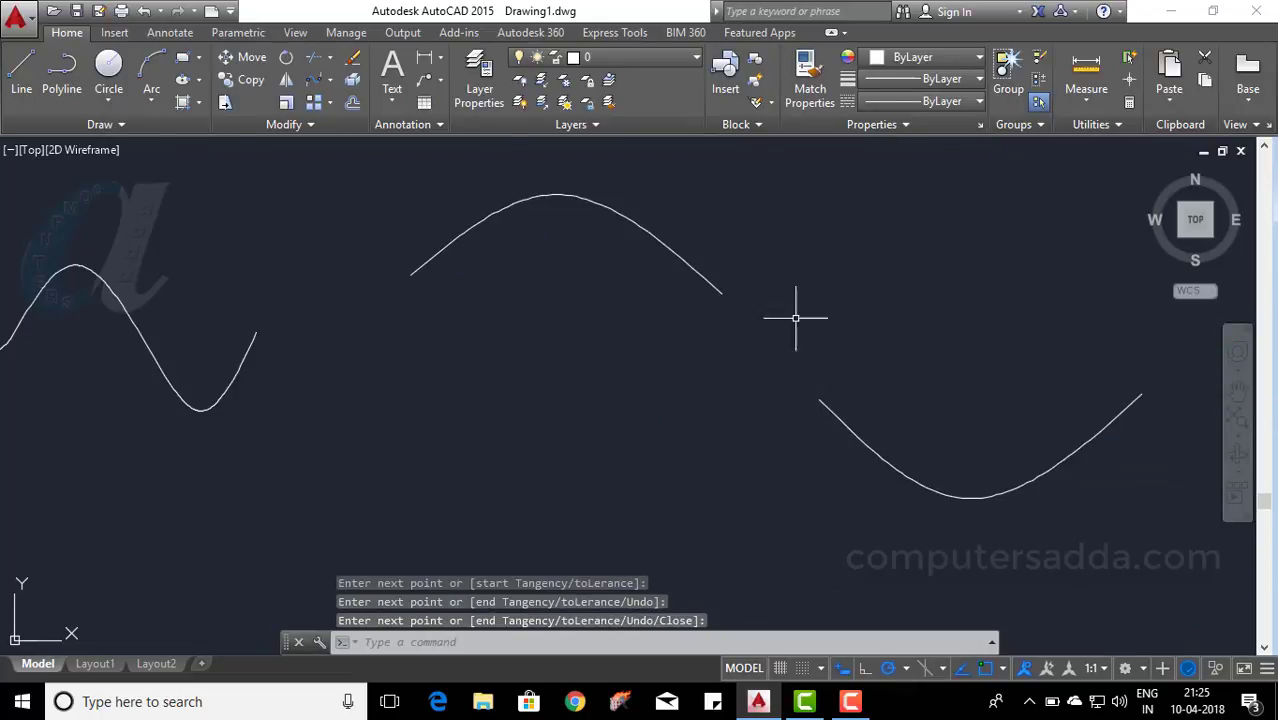
Join the arch's right end to the lower curve with a blend curve.
left_click(330, 80)
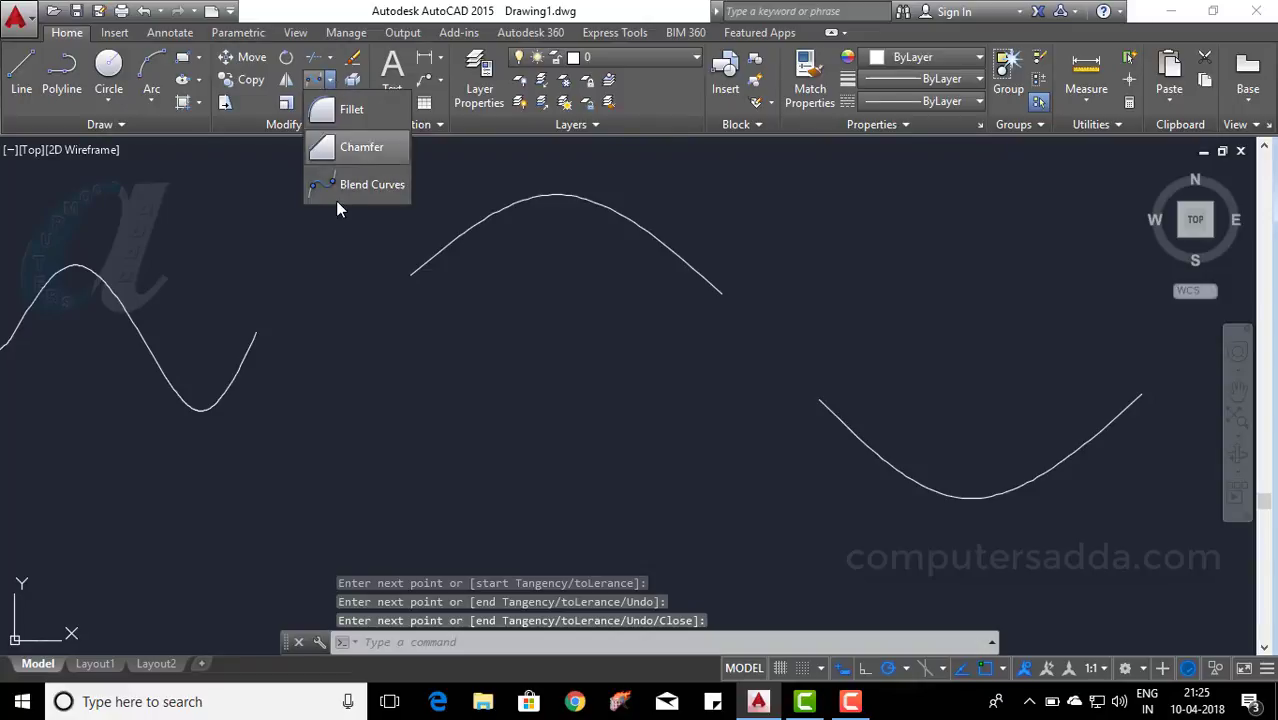
left_click(360, 186)
left_click(719, 290)
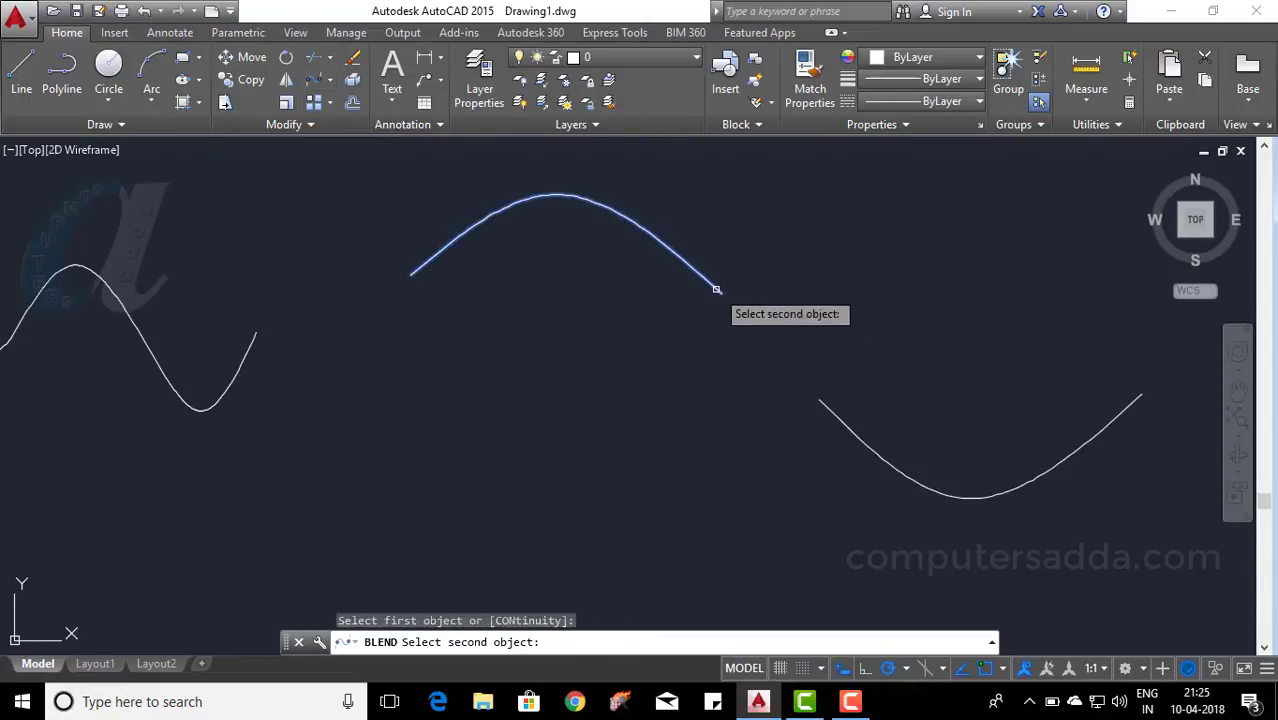
left_click(837, 419)
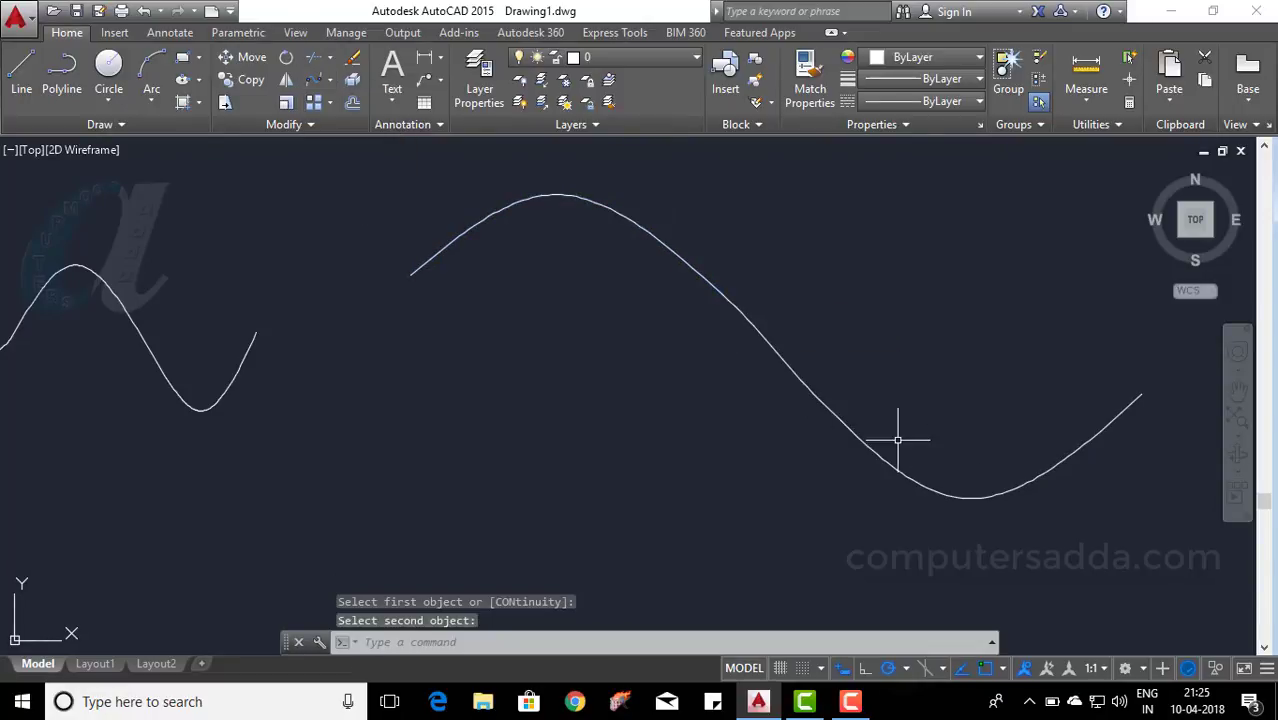